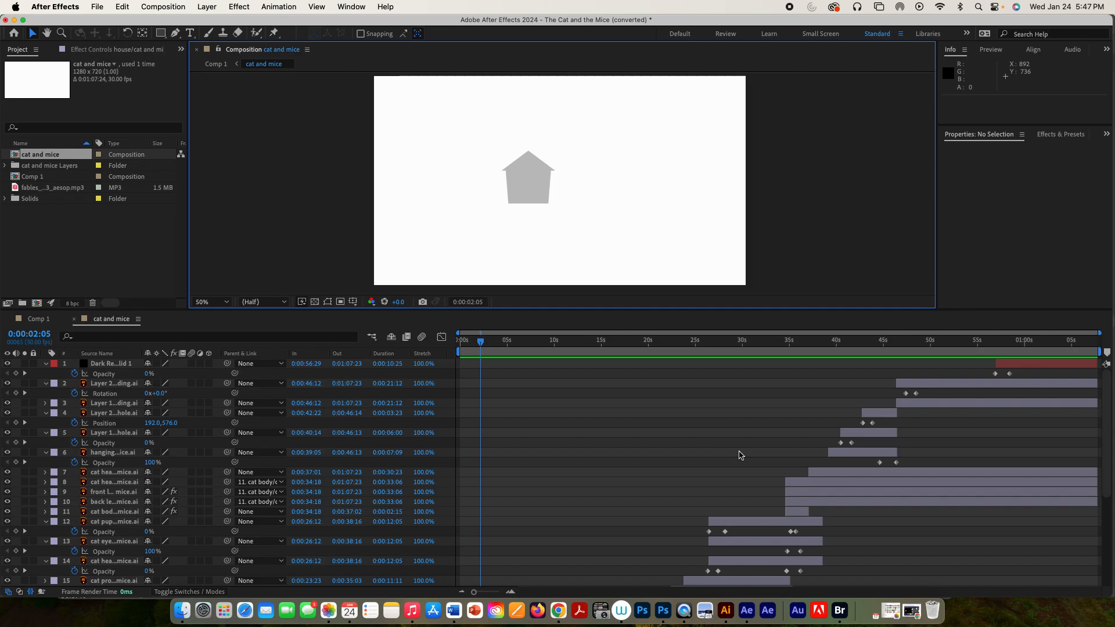
- Switch to Illustrator and copy the new house and hill artwork from cat and mice art.ai into the house layer of cat and mice.ai
left_click(725, 613)
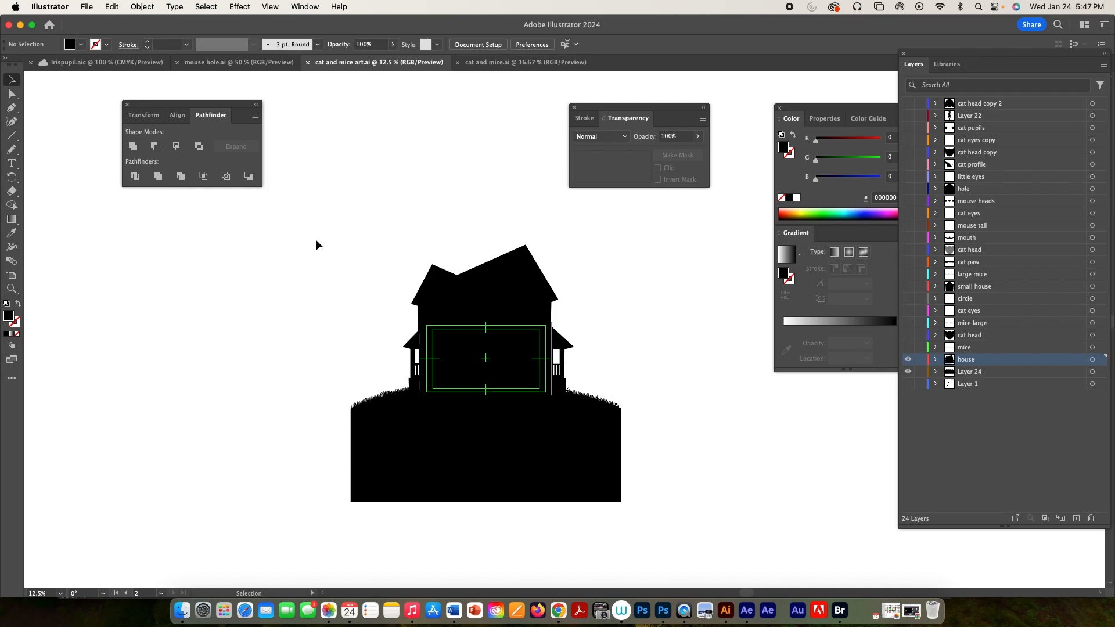
left_click_drag(284, 232, 646, 507)
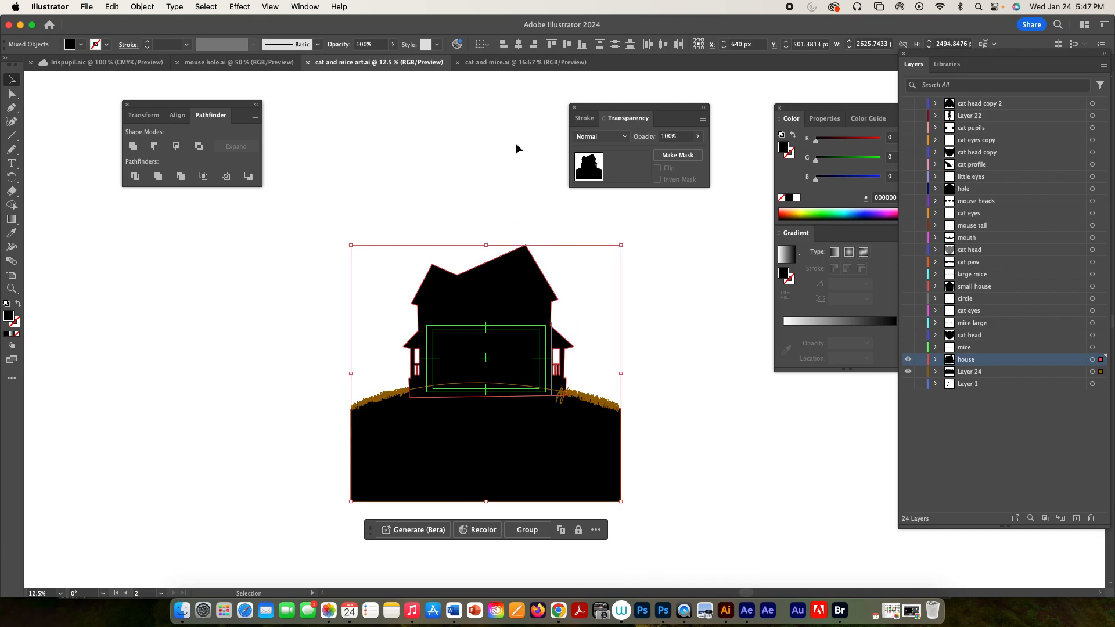
left_click(497, 62)
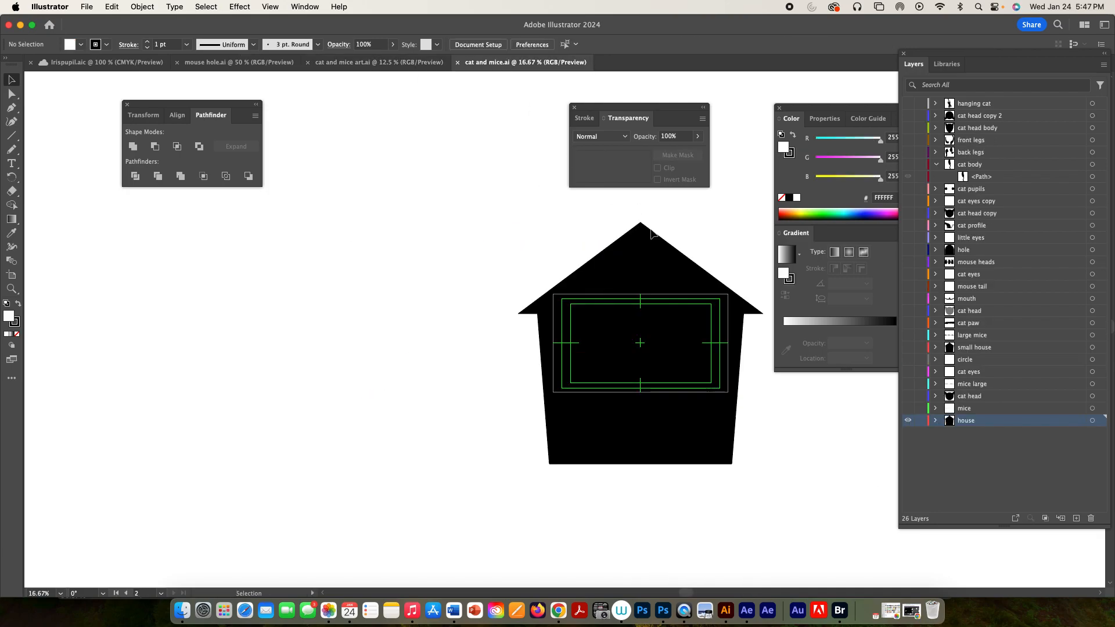
left_click_drag(702, 229, 525, 232)
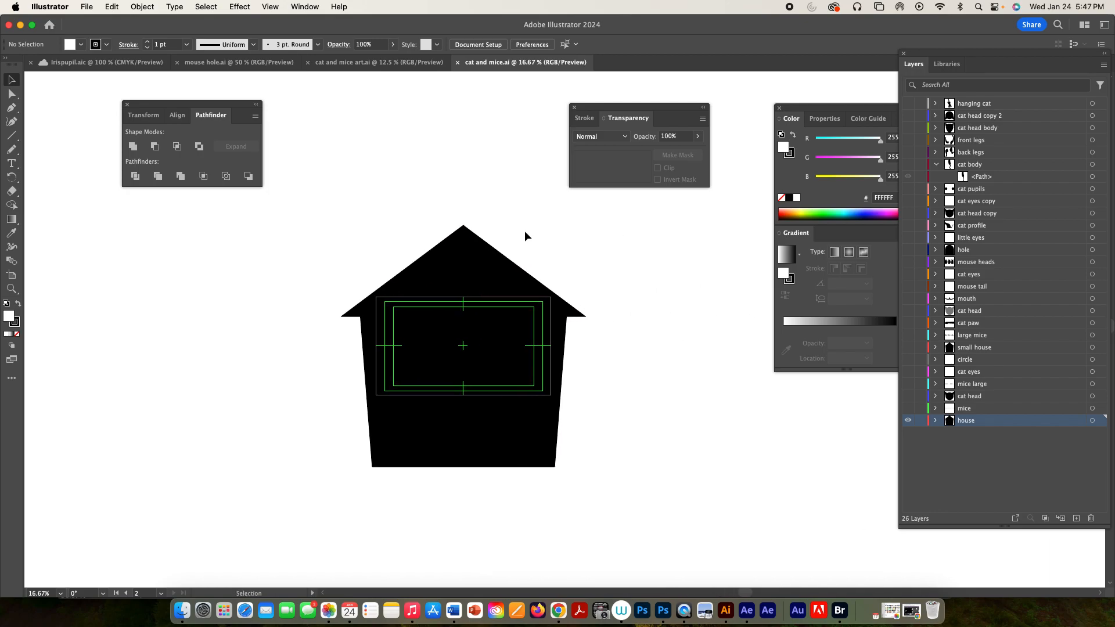
key("super")
key("super+v")
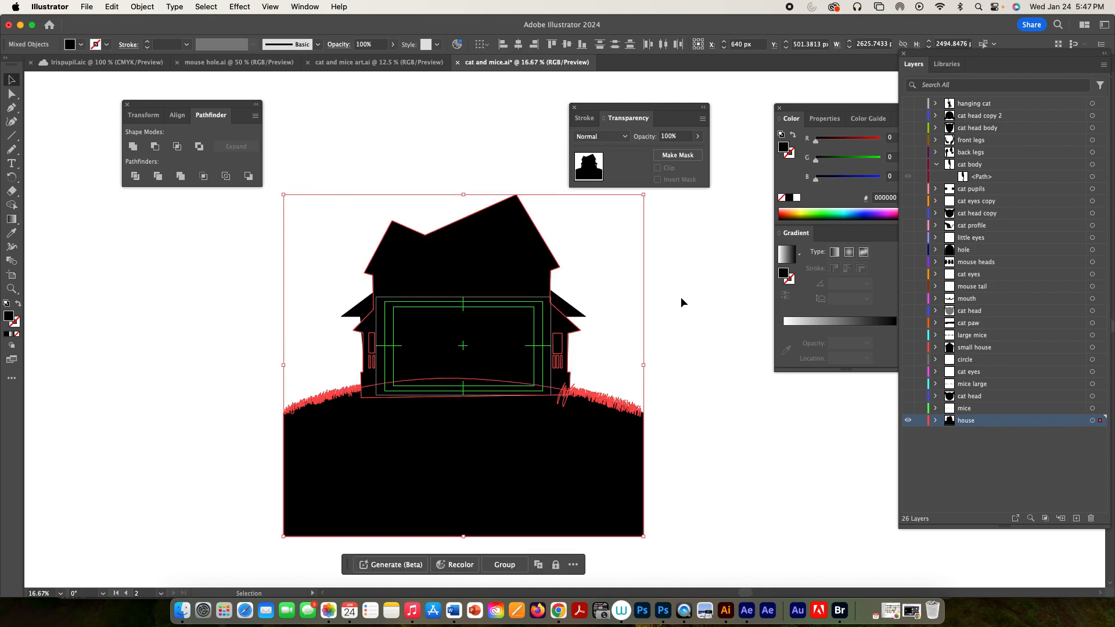
- Delete the old simple pointed-roof house shape from the house layer
left_click(715, 339)
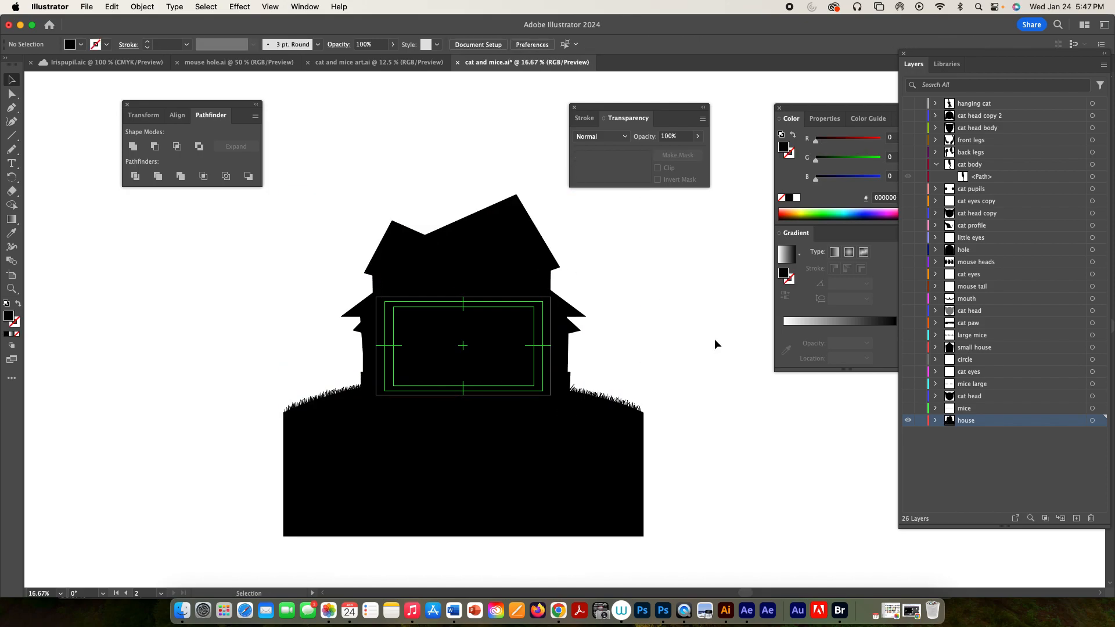
left_click(574, 314)
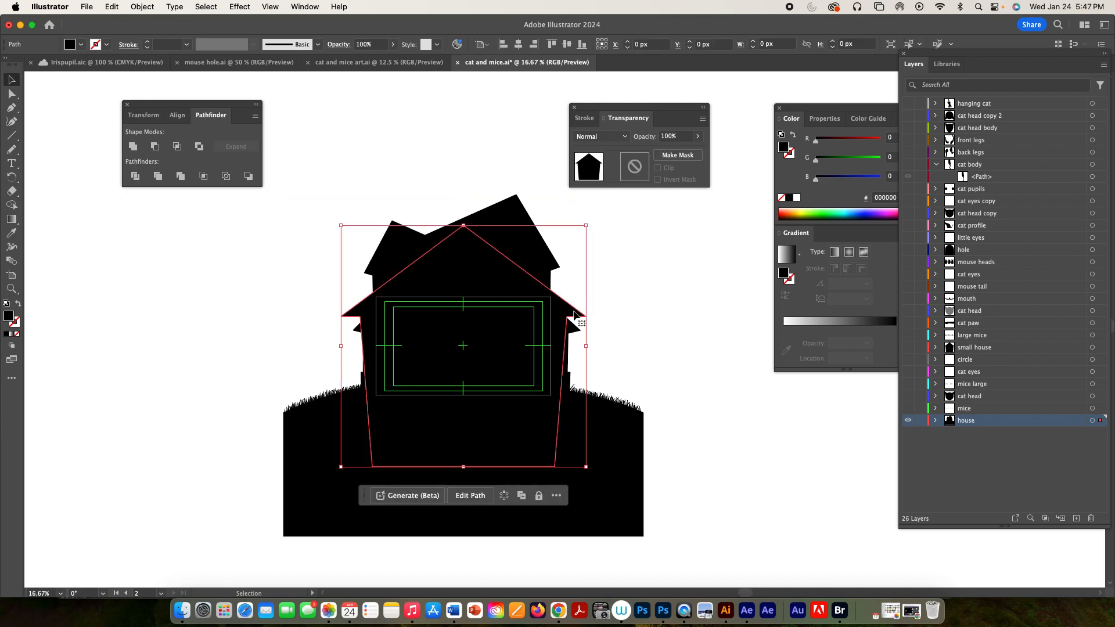
key("Delete")
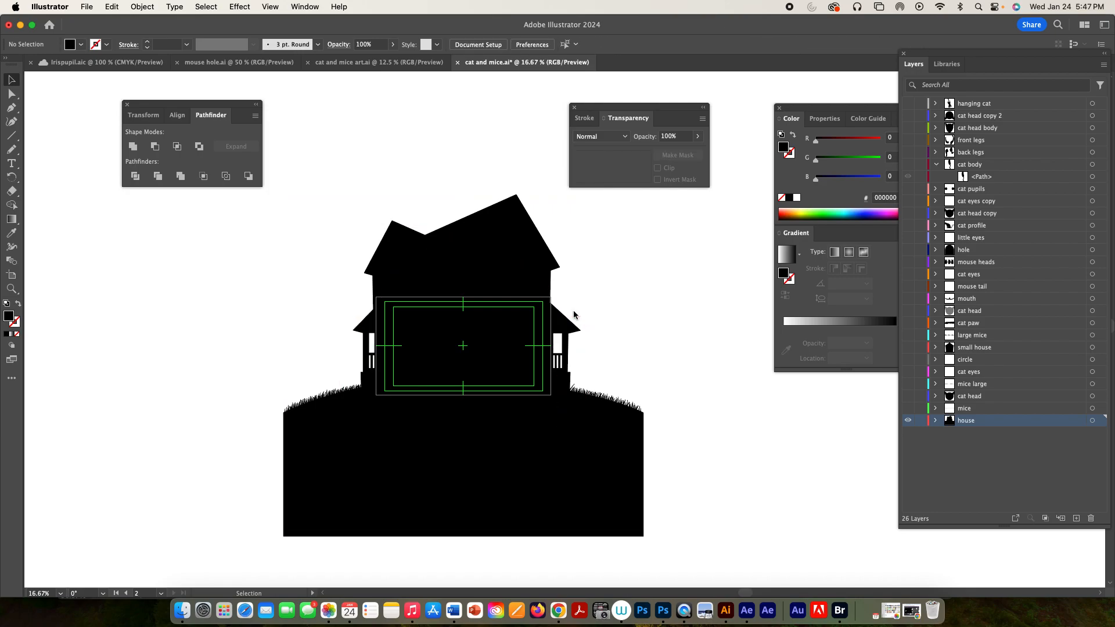
double_click(605, 454)
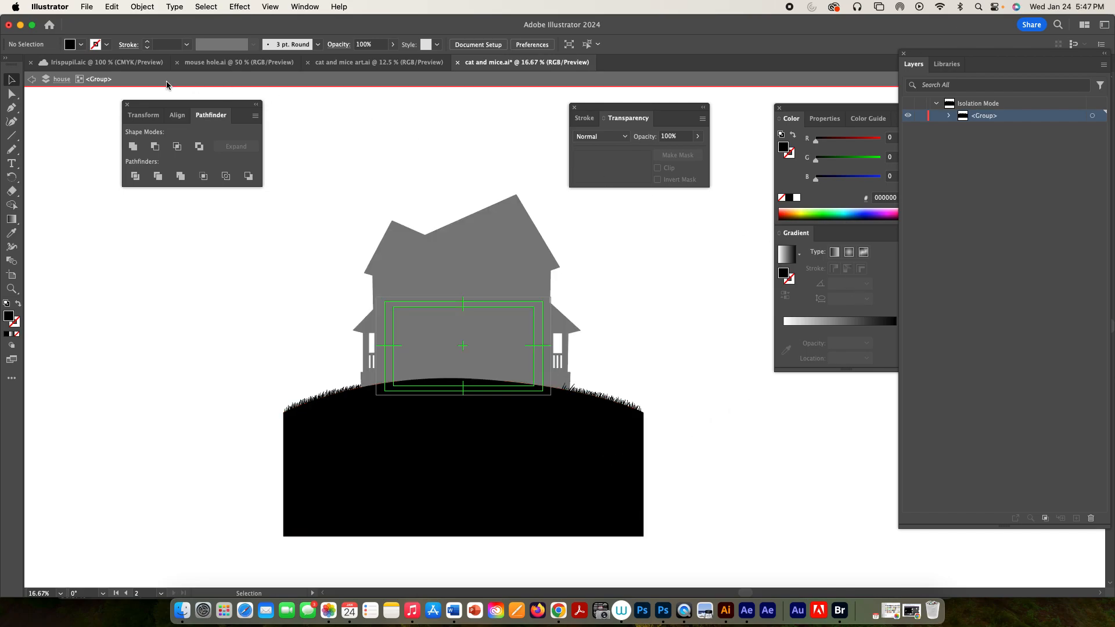
left_click(32, 80)
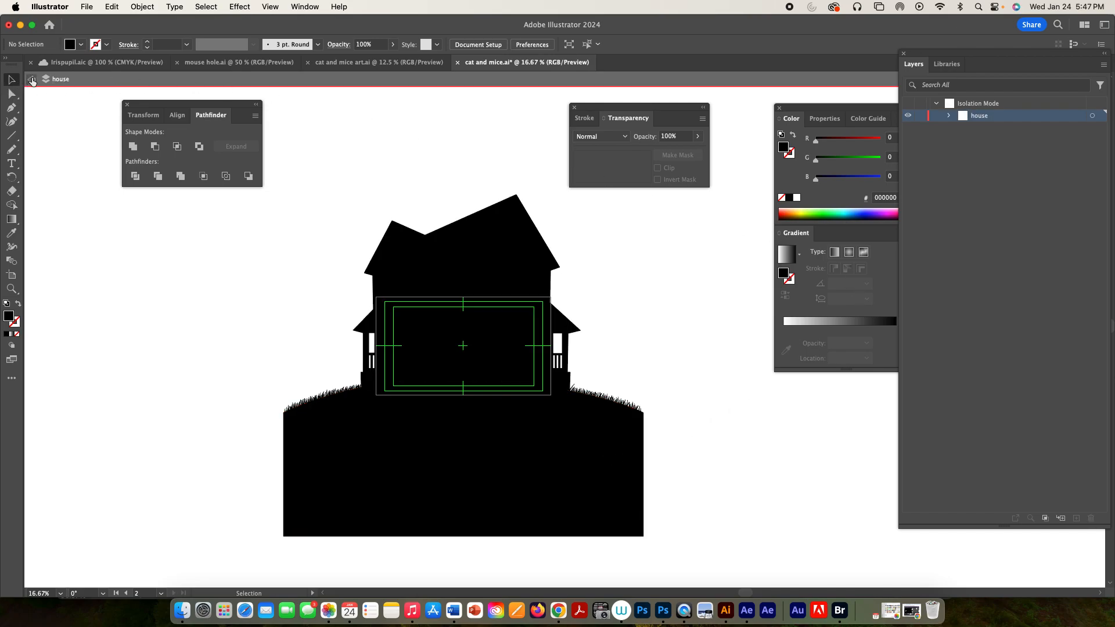
left_click(32, 80)
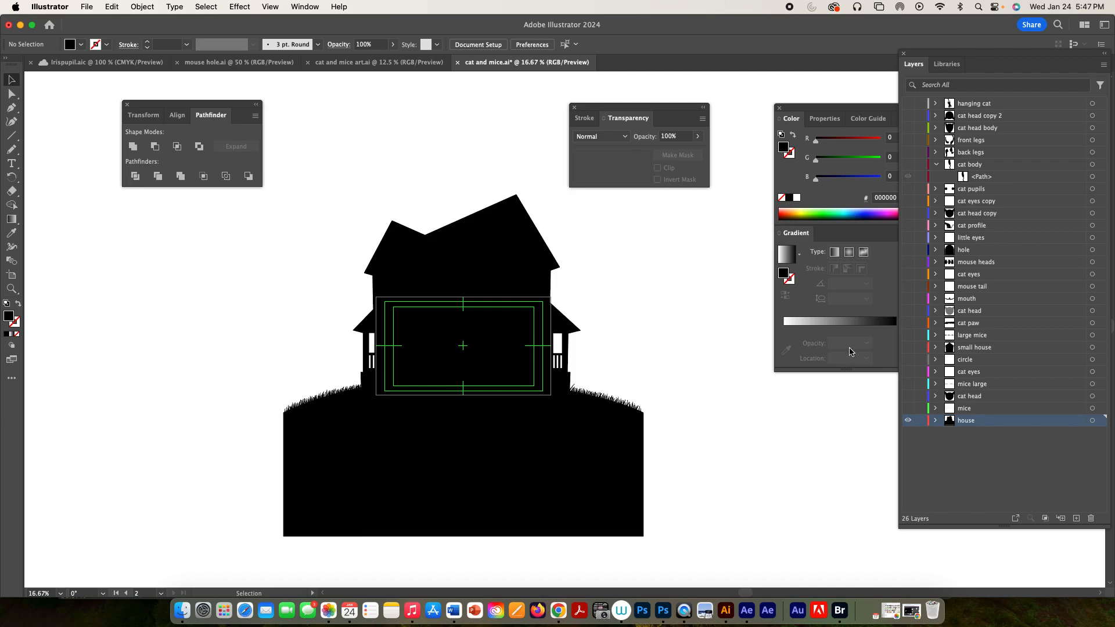
- Create a new layer beneath the house layer and name it Hill
left_click(1076, 518)
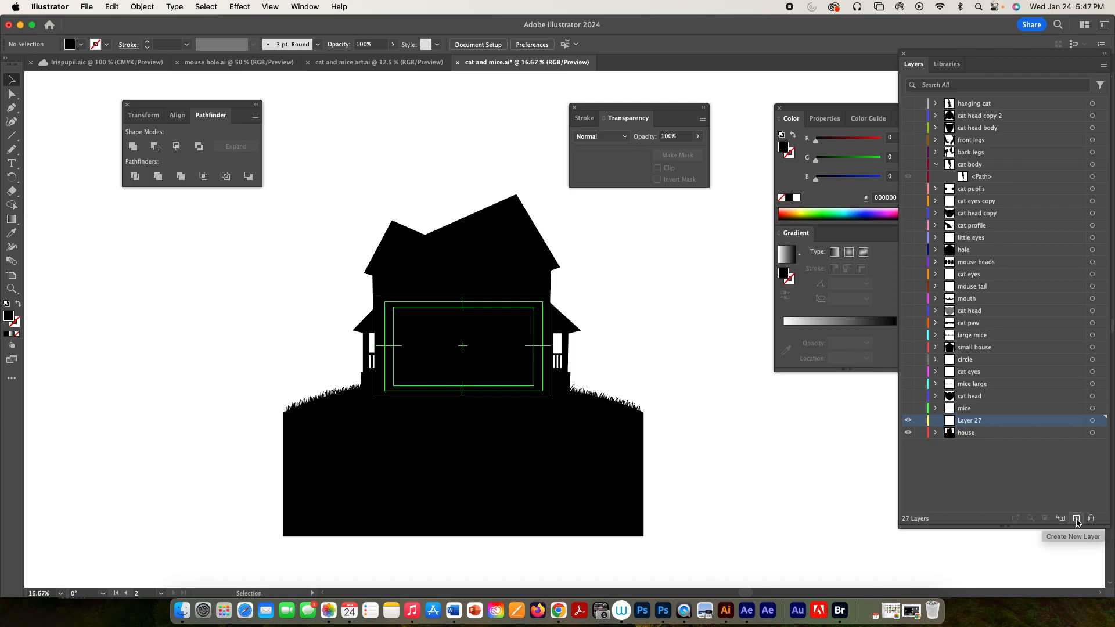
left_click_drag(999, 423, 994, 445)
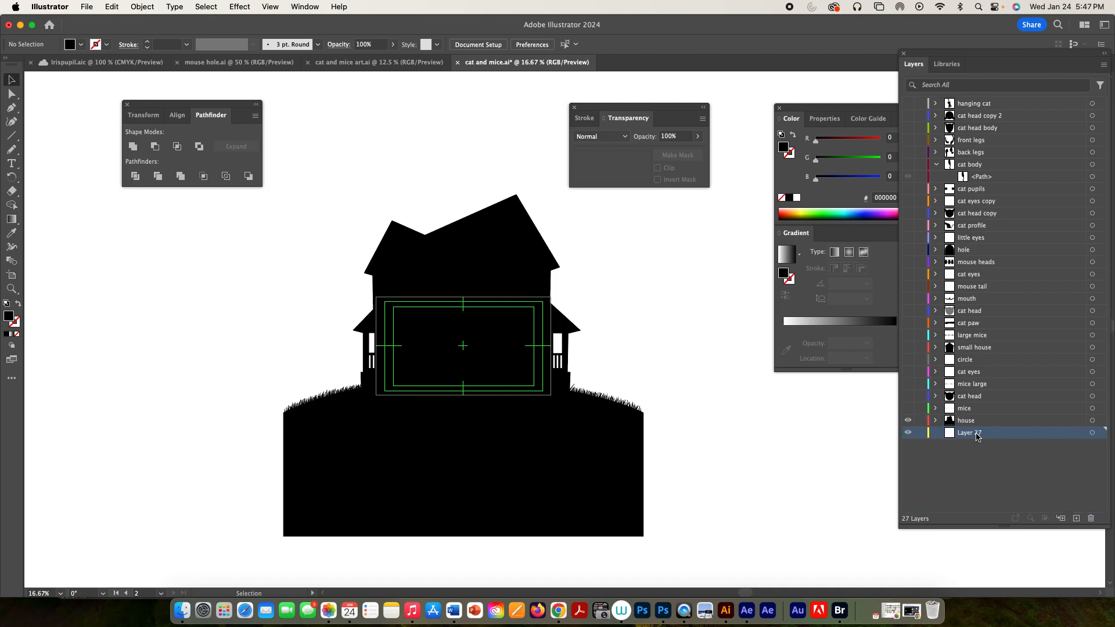
double_click(970, 433)
type("Hill")
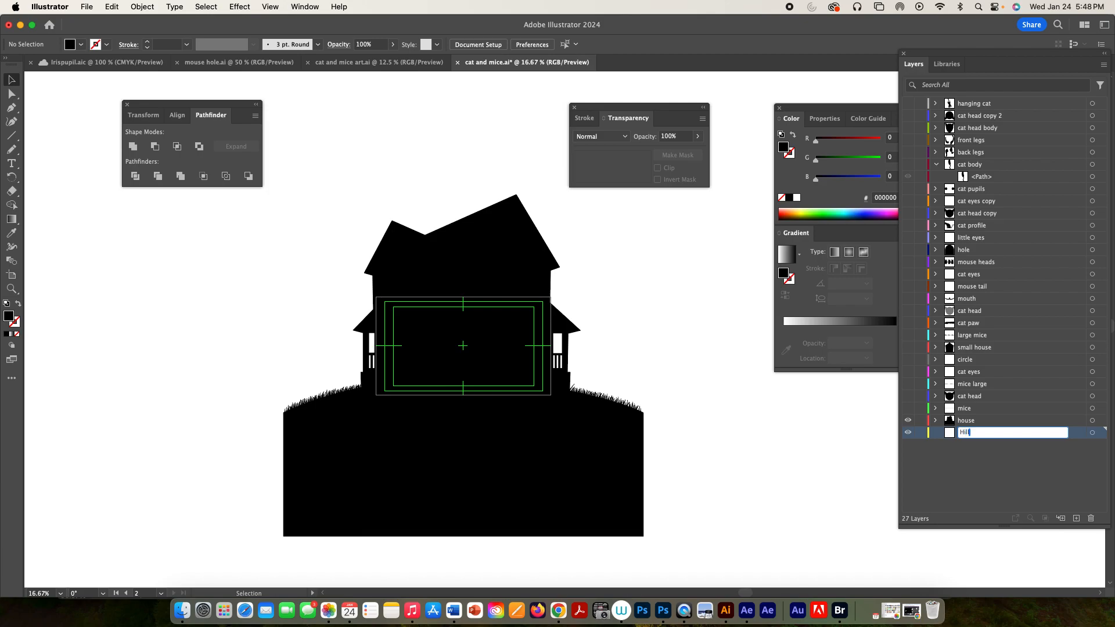
key("Return")
- Move the grassy hill group from the house layer onto the Hill layer and save cat and mice.ai
left_click(642, 453)
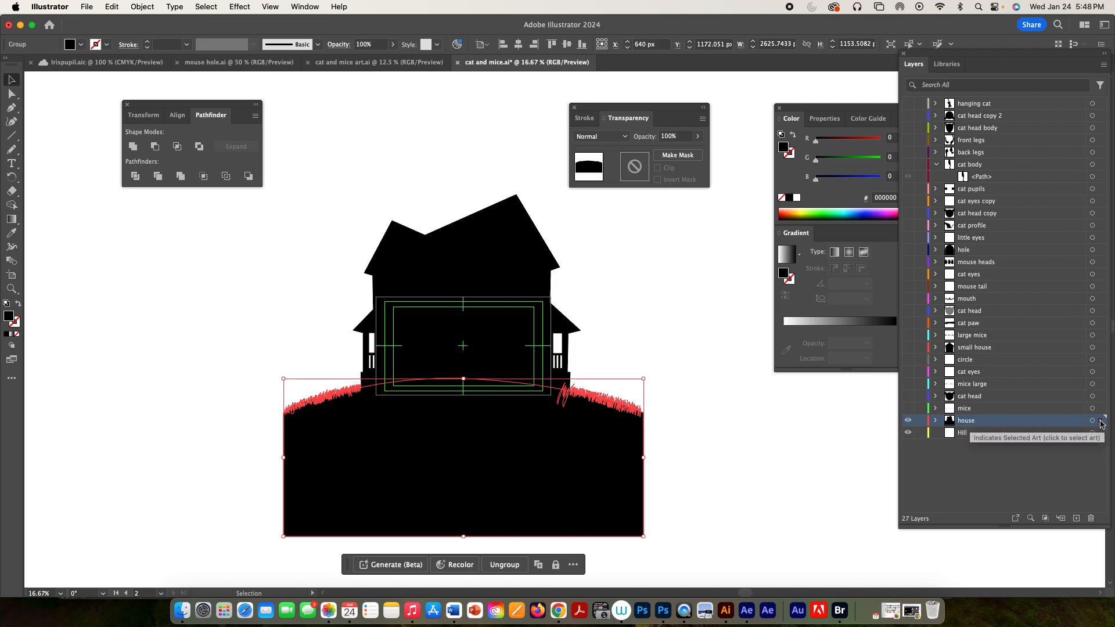
left_click_drag(1101, 426, 1101, 436)
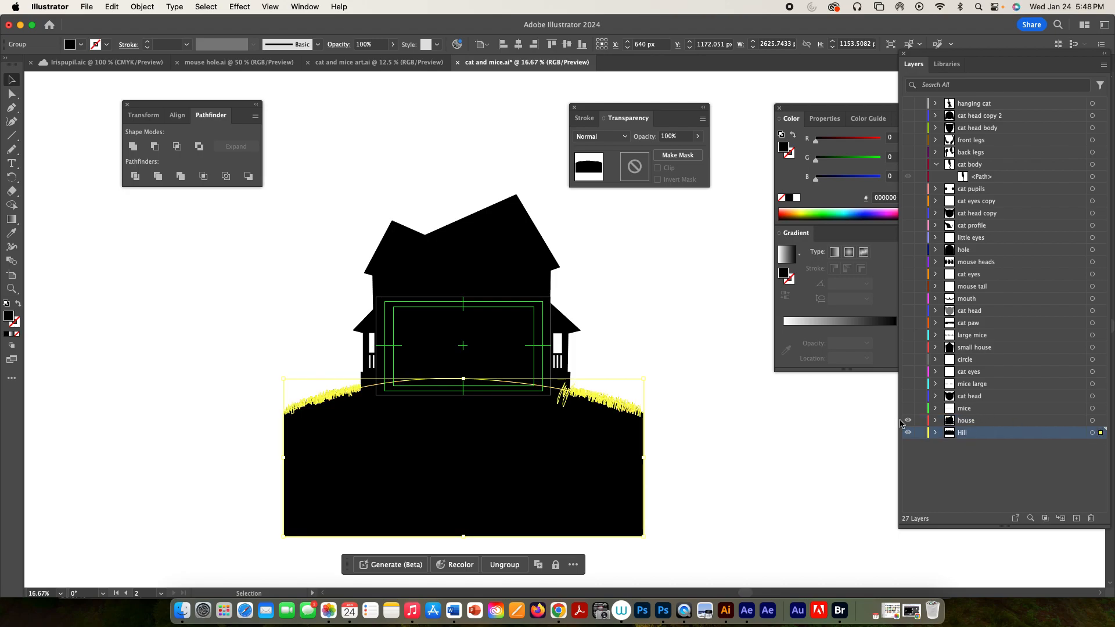
key("a")
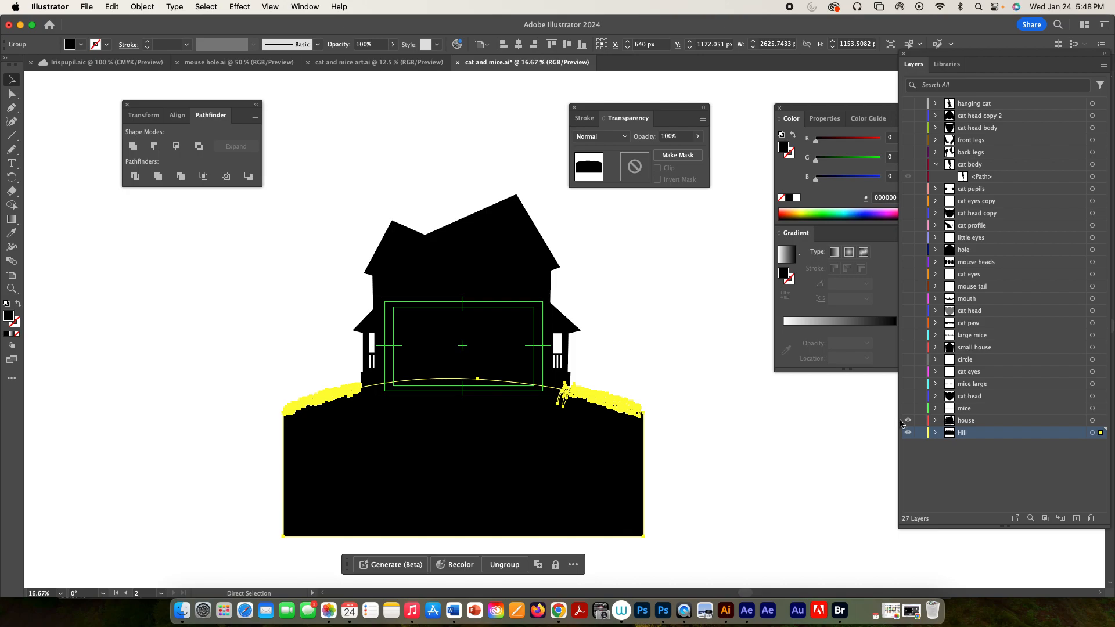
key("v")
key("super+s")
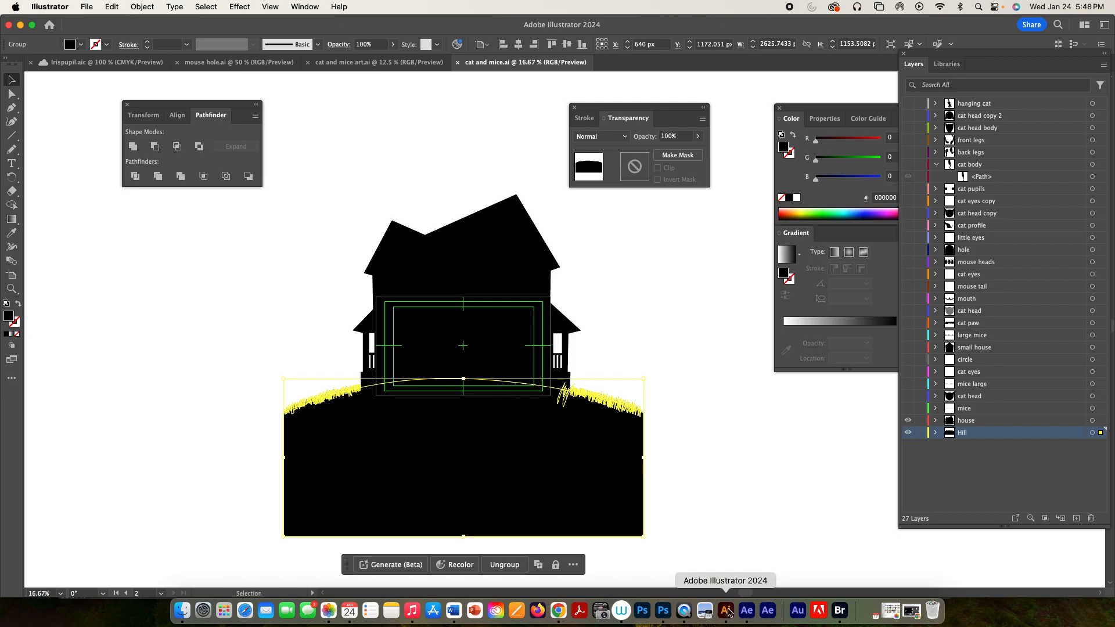
- Switch to After Effects and play a preview of the updated house zoom in the cat and mice composition
left_click(747, 611)
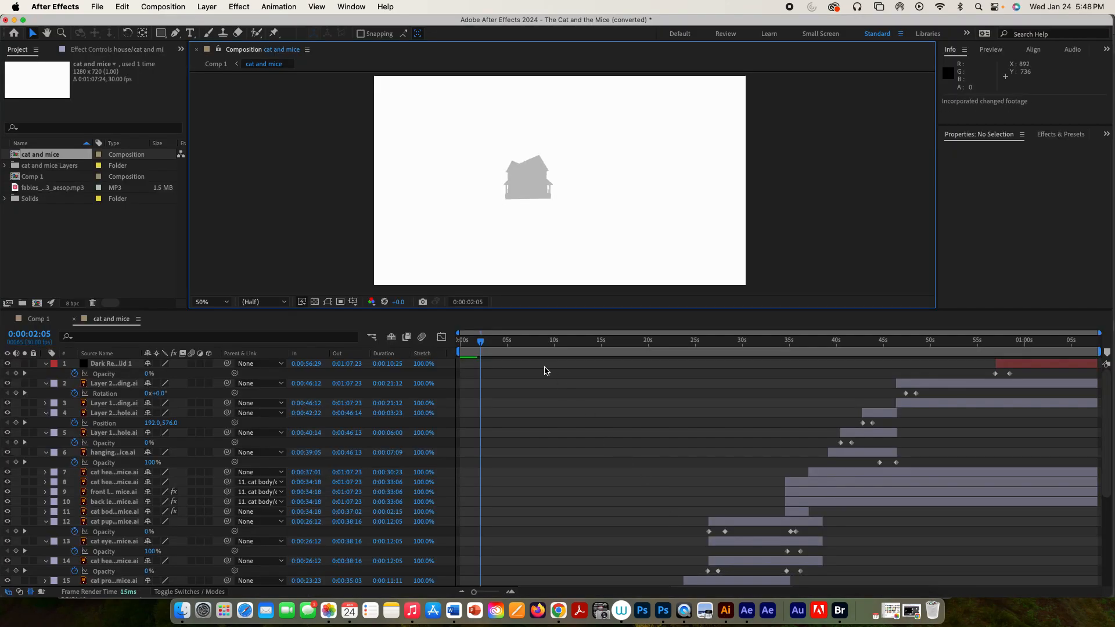
key("space")
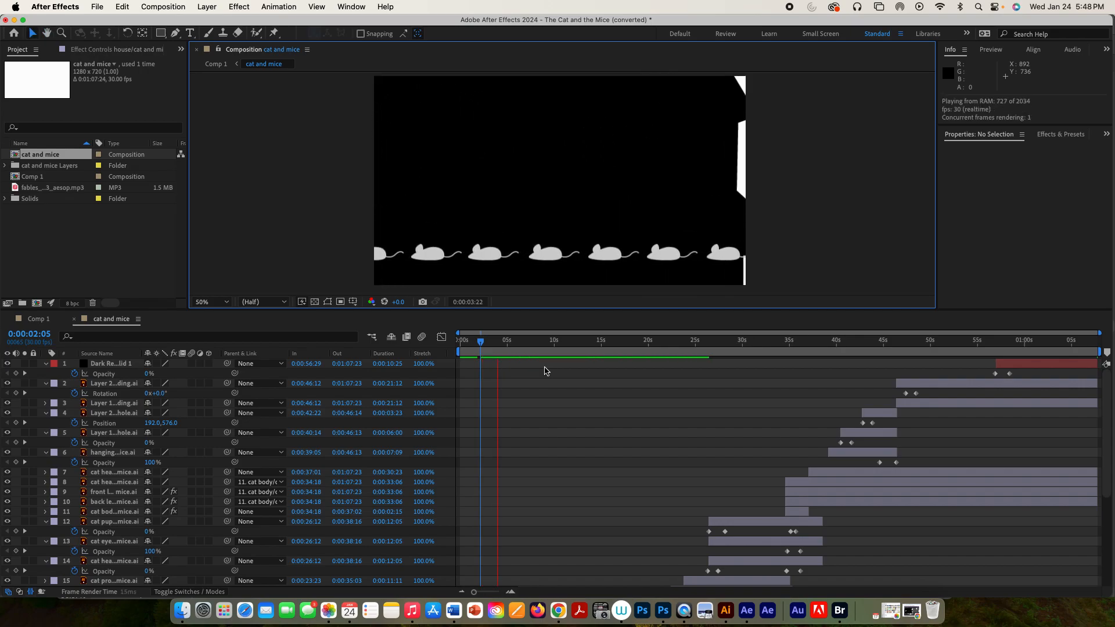
key("space")
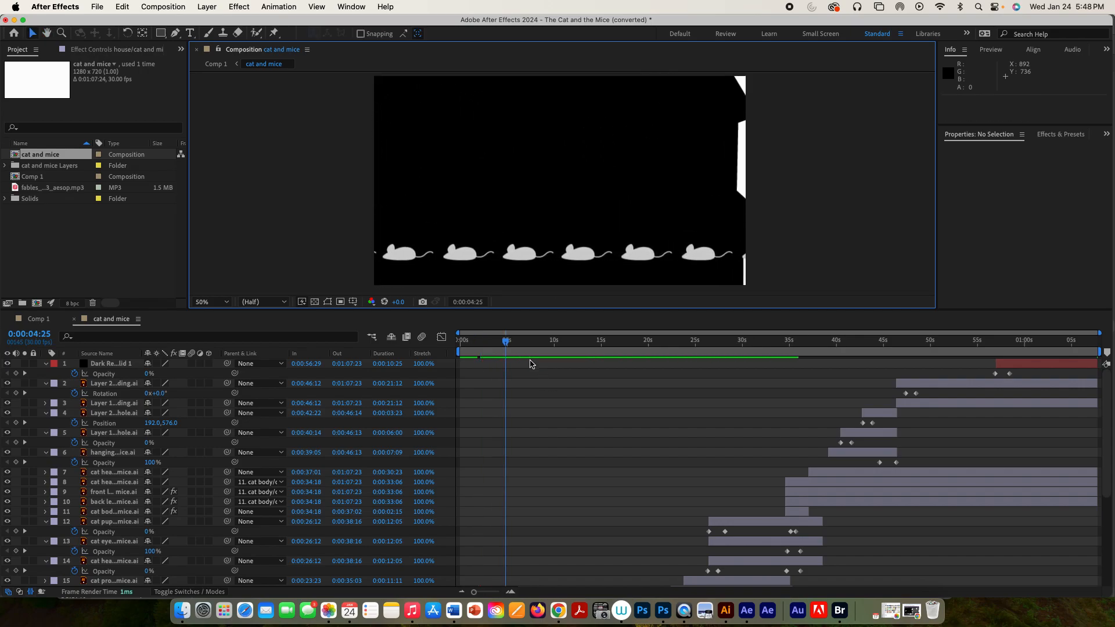
- Reveal the animated properties of the house layer at 0:00:03:27 and enlarge the timeline area to show them
mouse_move(507, 342)
left_mouse_down()
mouse_move(487, 345)
mouse_move(497, 345)
left_mouse_up()
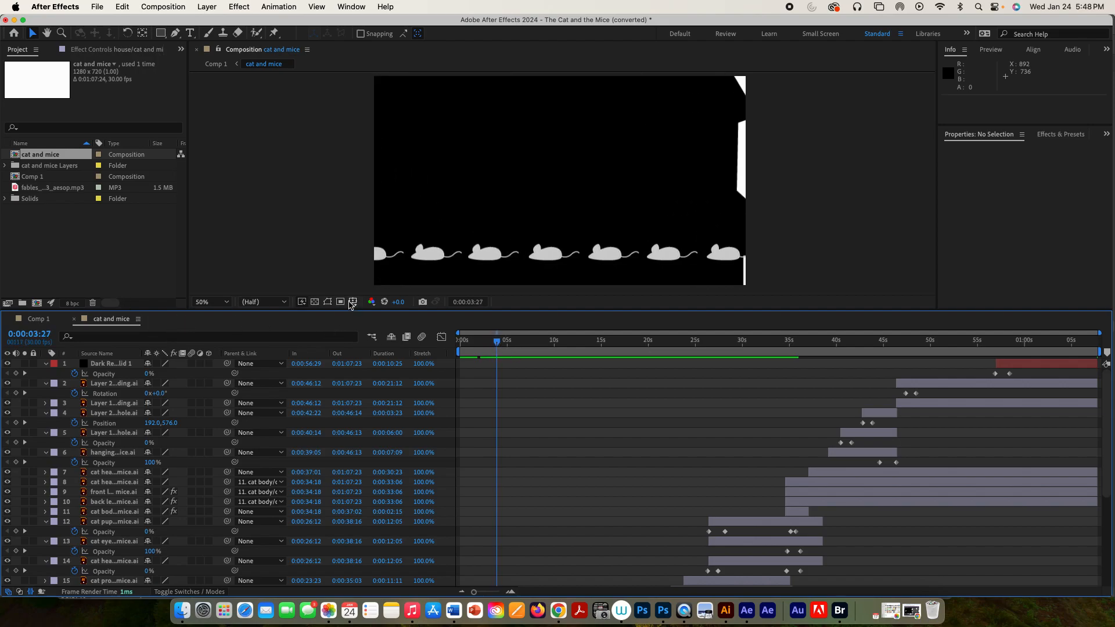
scroll(213, 417, "down", 5)
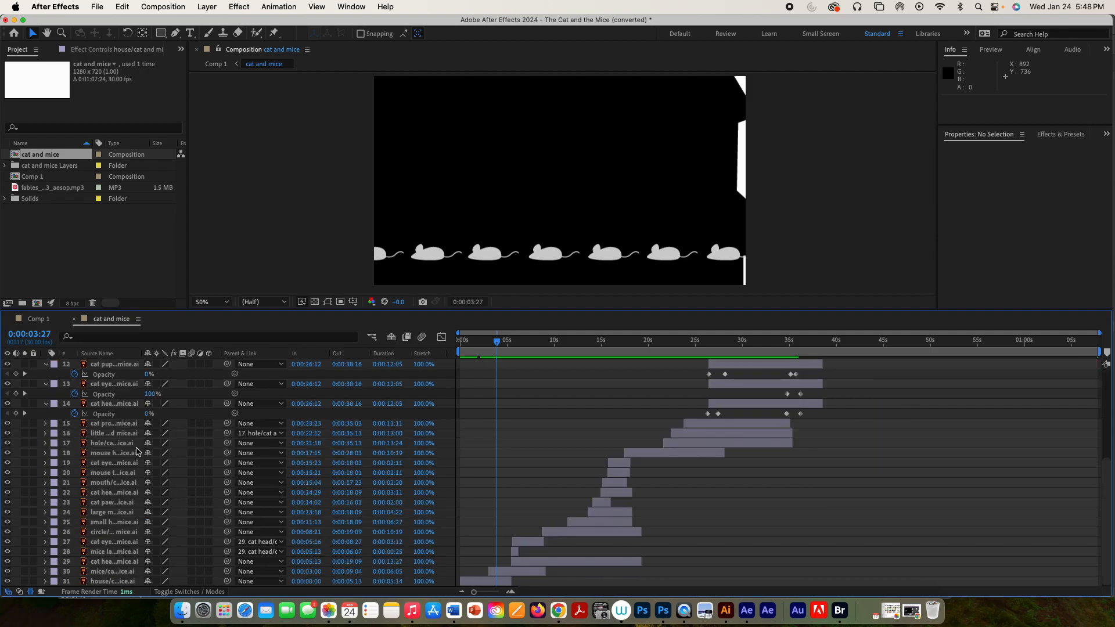
left_click(114, 582)
key("u")
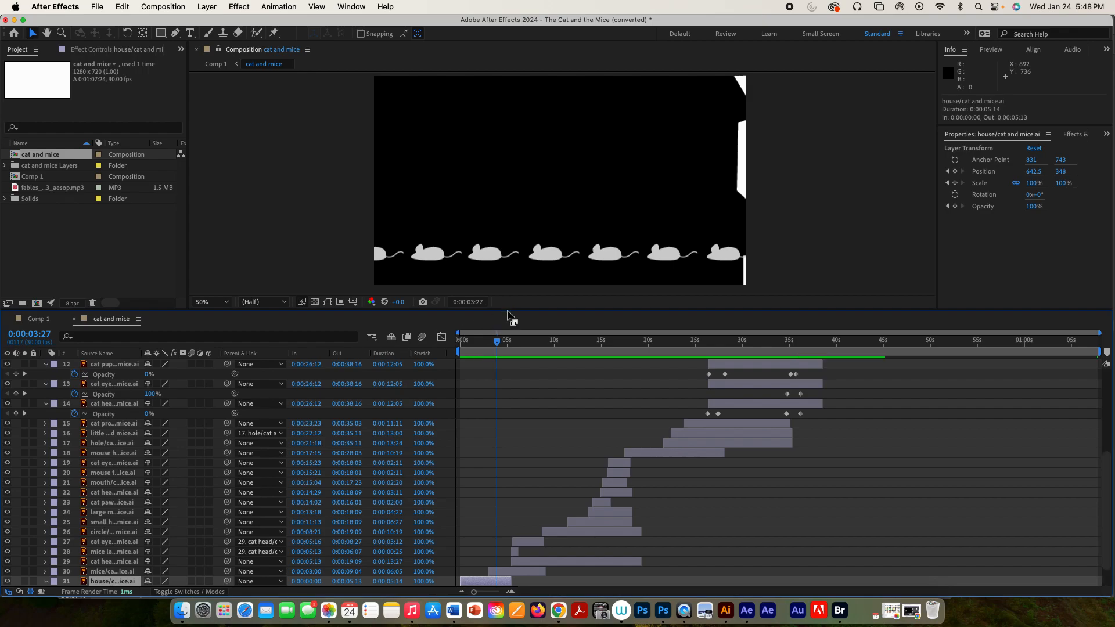
left_click_drag(510, 310, 510, 270)
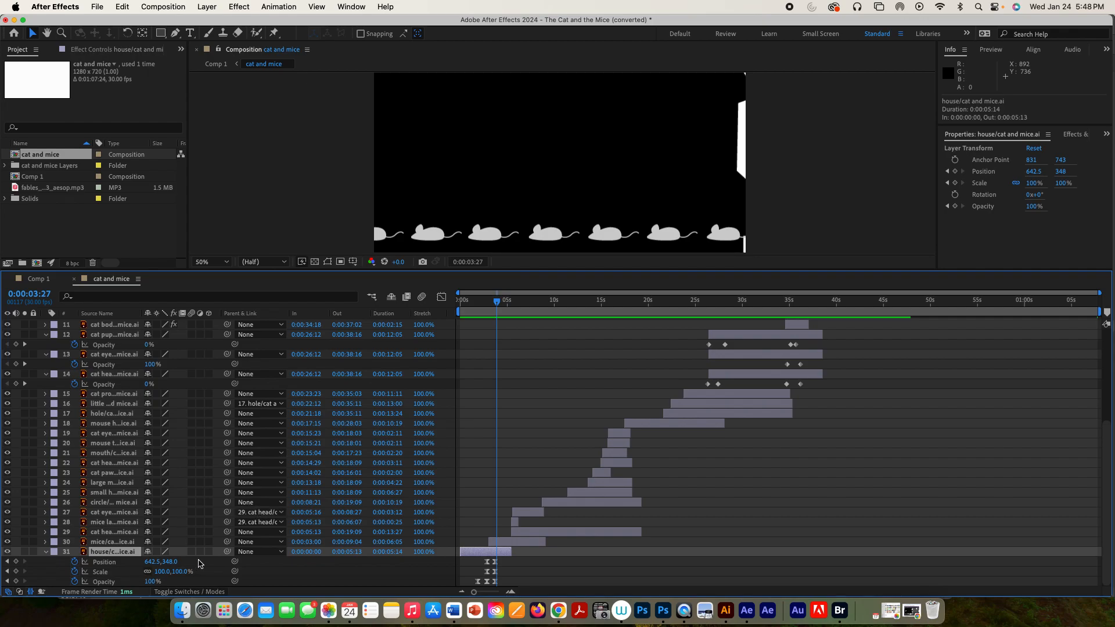
- Set the house layer's Scale to 111.6% at 0:00:03:21
left_click(495, 302)
left_click_drag(495, 302, 496, 303)
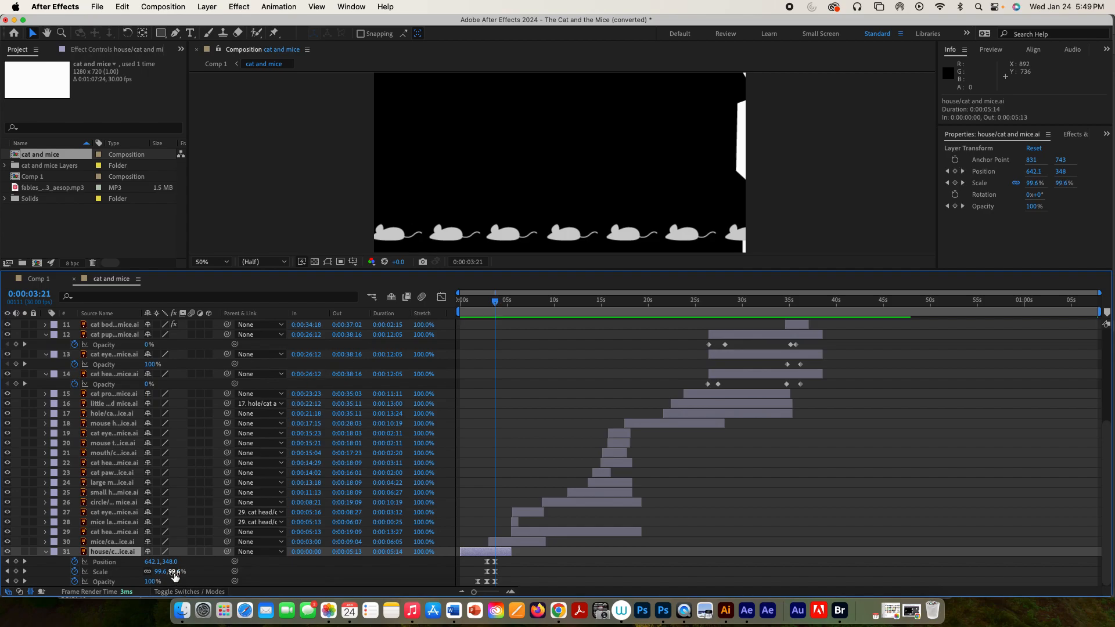
left_click_drag(176, 572, 181, 573)
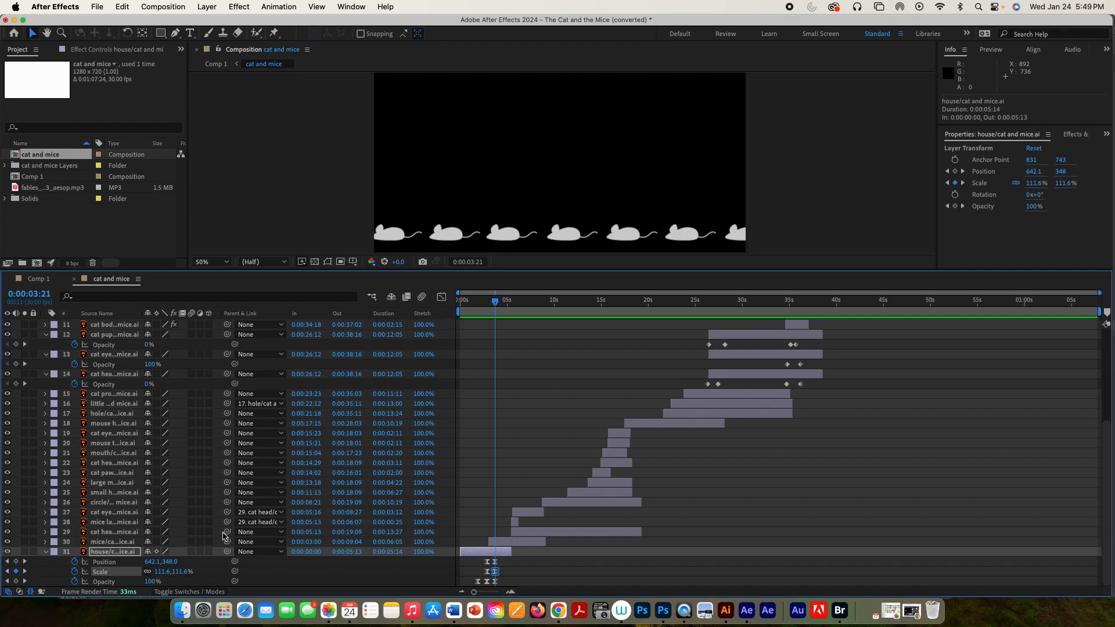
- Remove the 100% Scale keyframe that follows the 0:00:03:21 keyframe on the house layer, and check the frames up to 0:00:04:00
left_click(493, 303)
left_click_drag(493, 303, 495, 304)
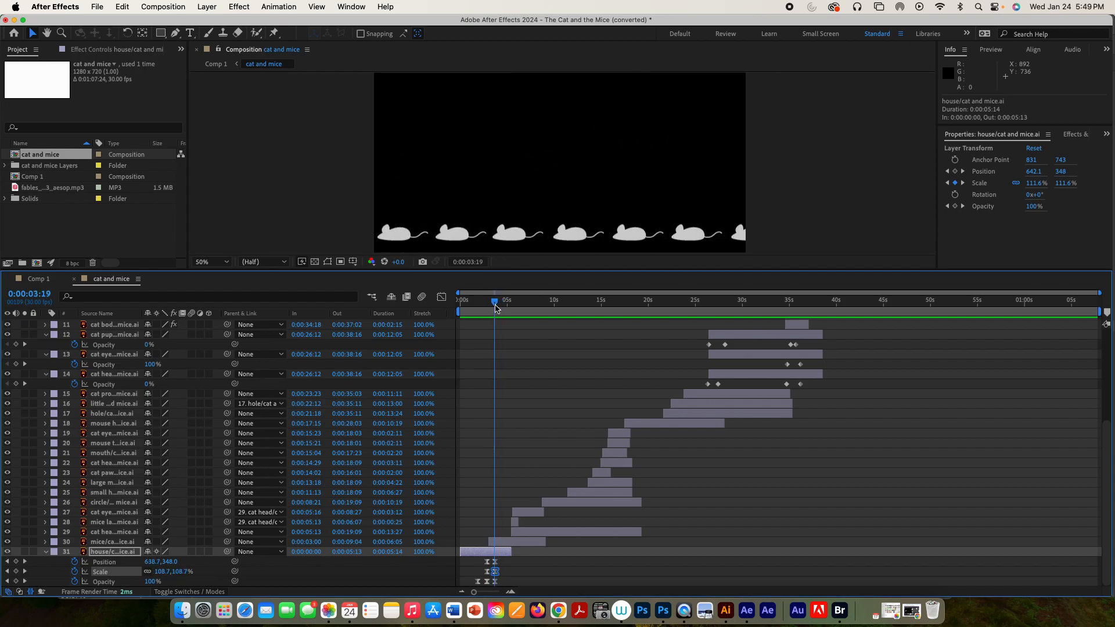
left_click_drag(495, 305, 497, 305)
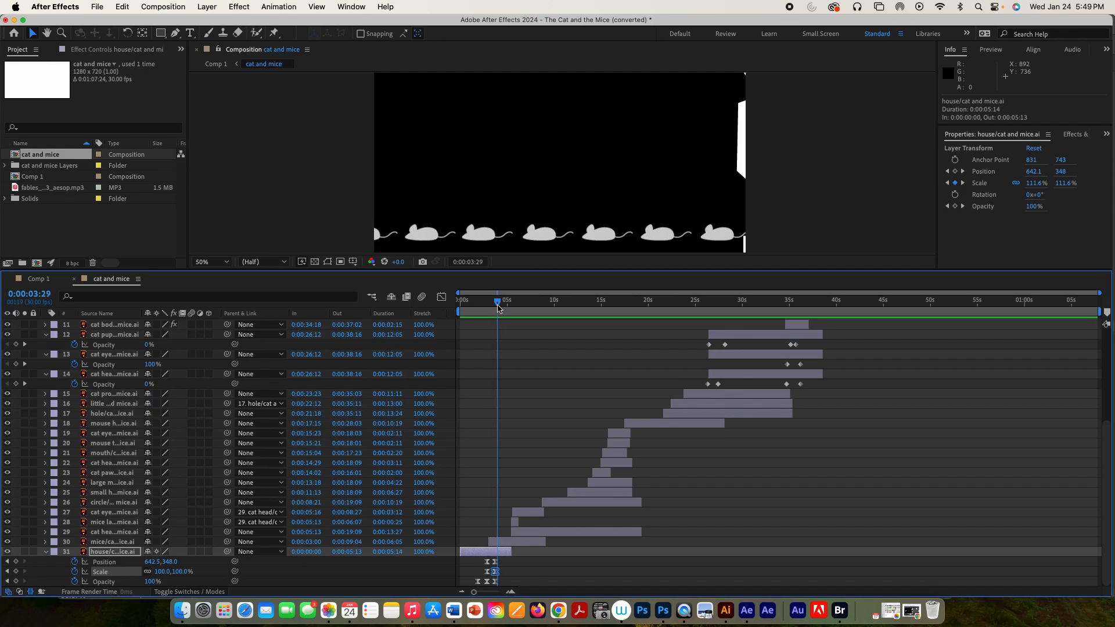
left_click_drag(497, 575, 502, 575)
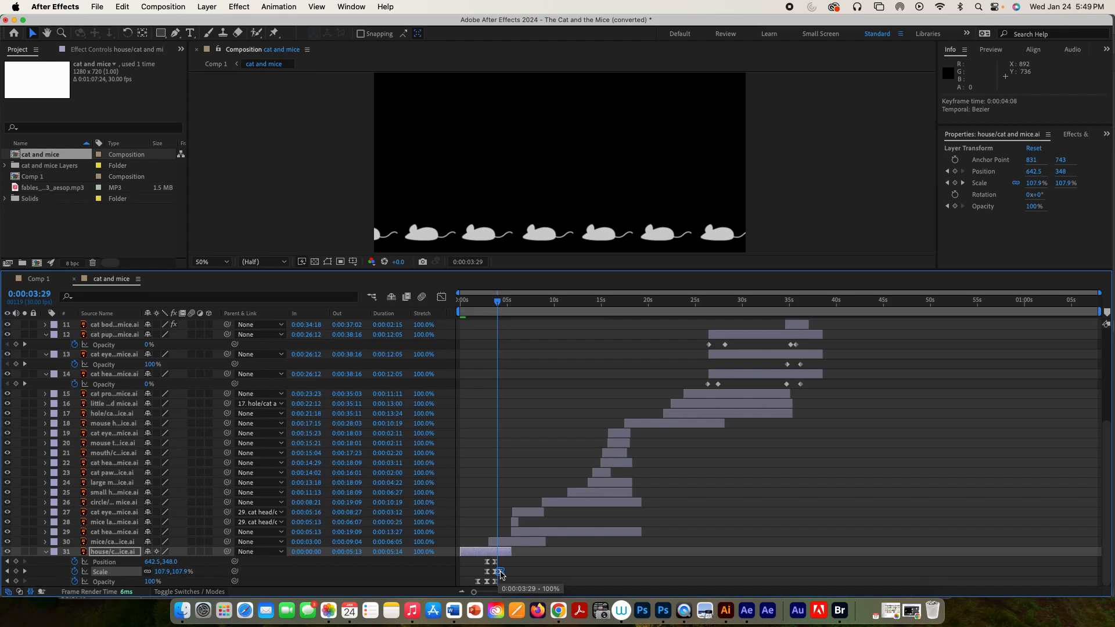
left_click_drag(503, 575, 495, 576)
mouse_move(500, 305)
left_mouse_down()
mouse_move(483, 305)
mouse_move(498, 310)
left_mouse_up()
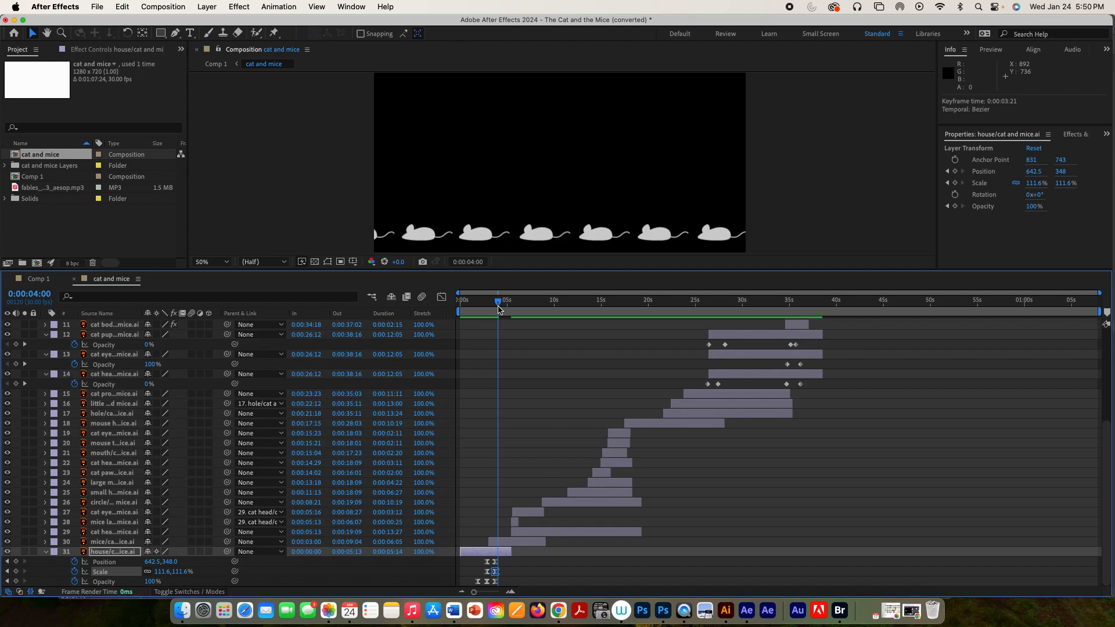
left_click(135, 232)
double_click(135, 232)
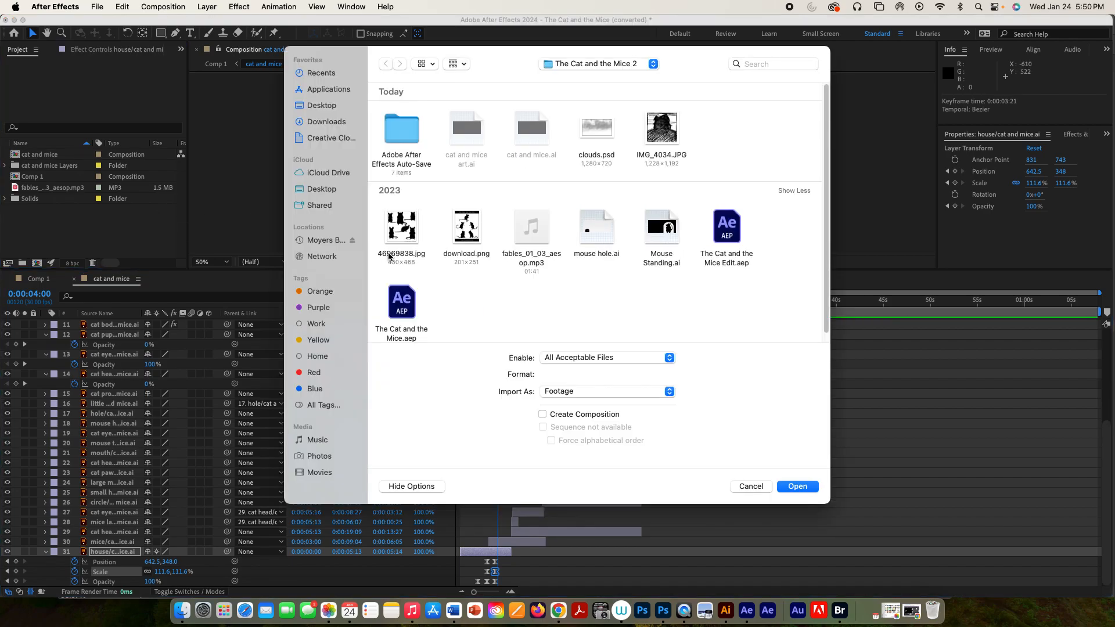
left_click(749, 486)
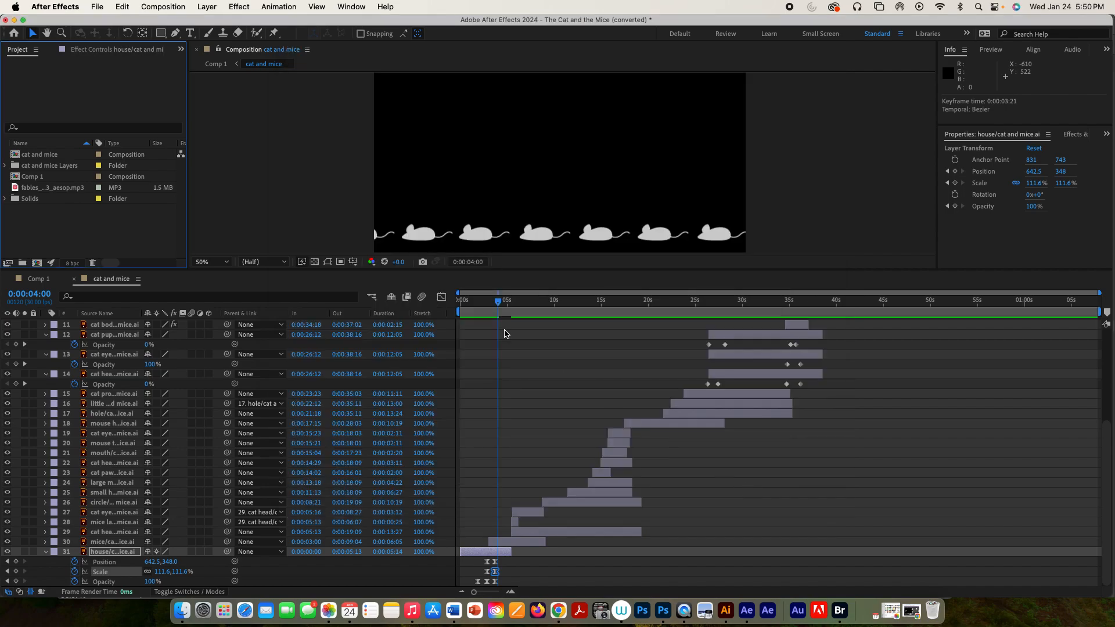
- Import the Hill layer of cat and mice.ai as footage, keeping the footage dimensions at Layer Size
double_click(138, 222)
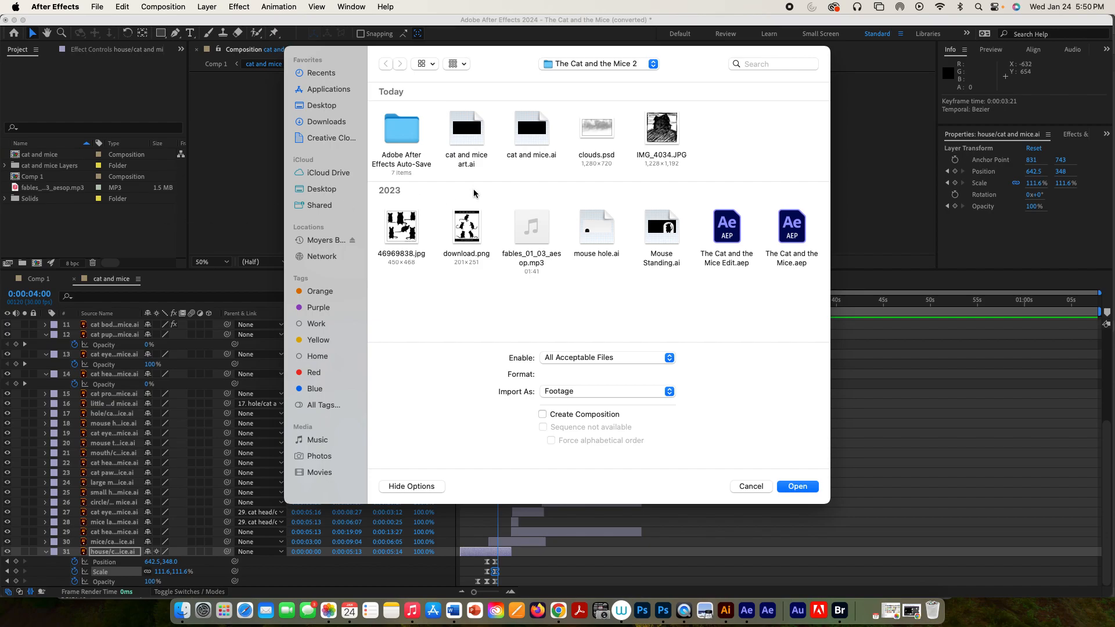
left_click(529, 137)
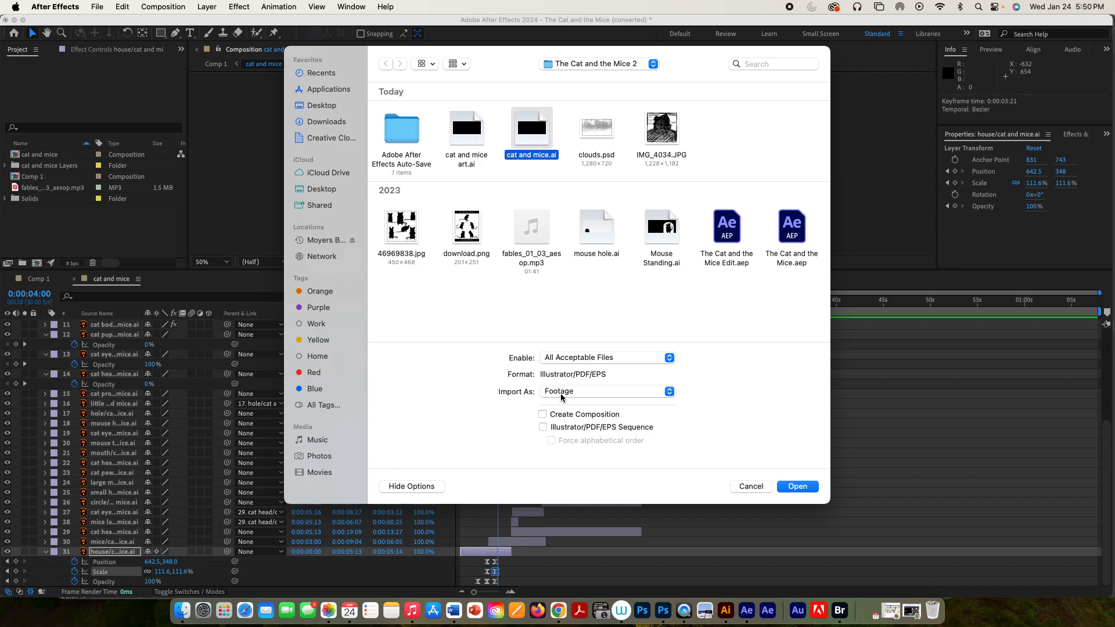
left_click(805, 488)
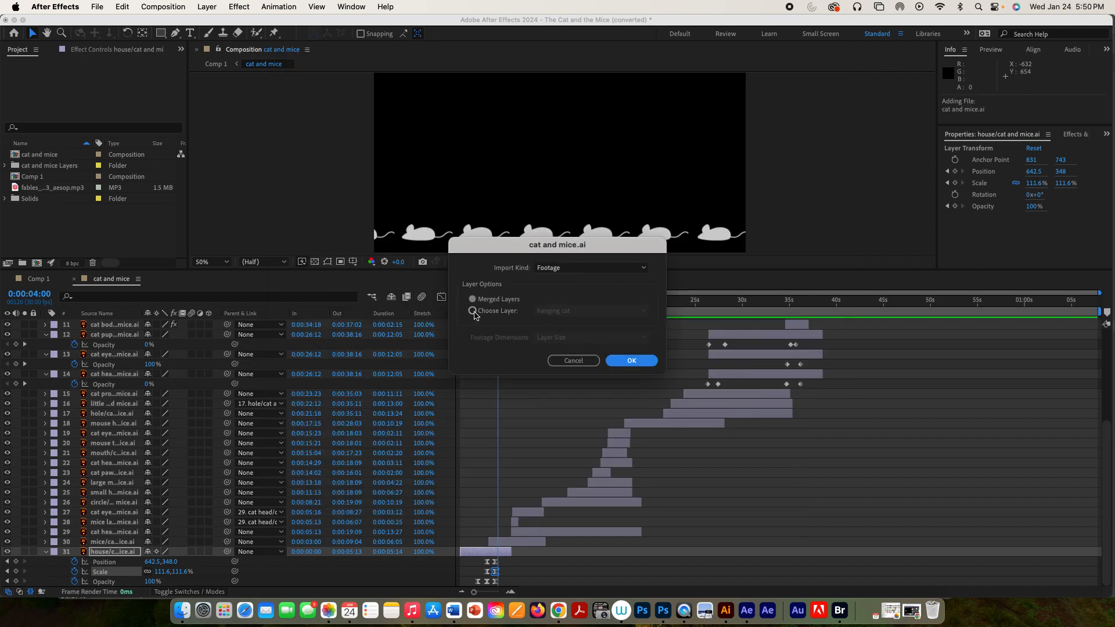
left_click(472, 311)
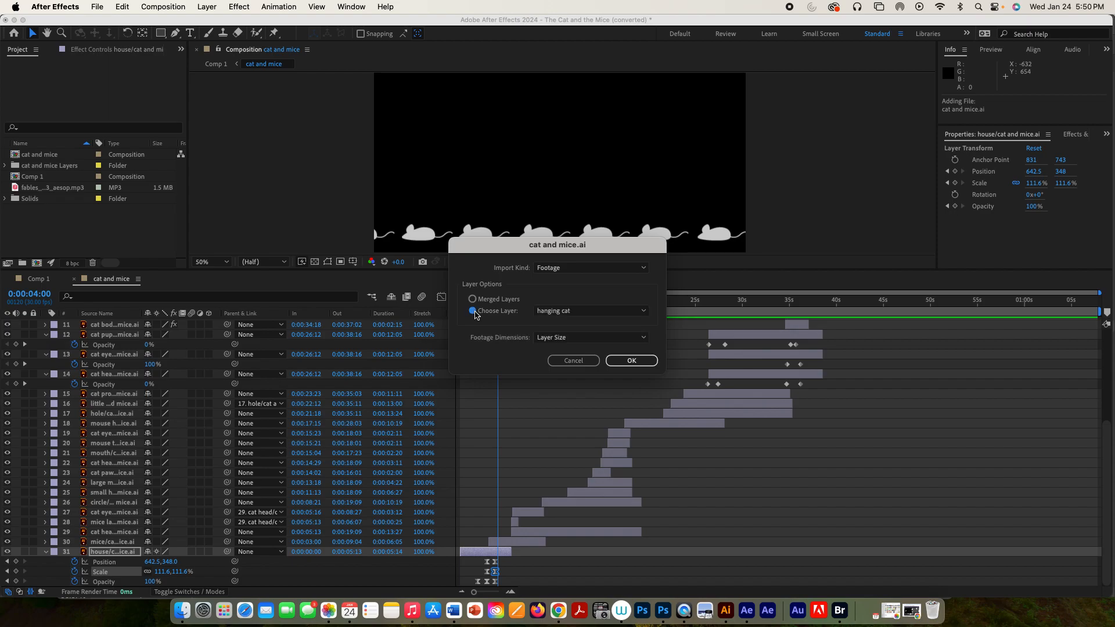
left_click(568, 317)
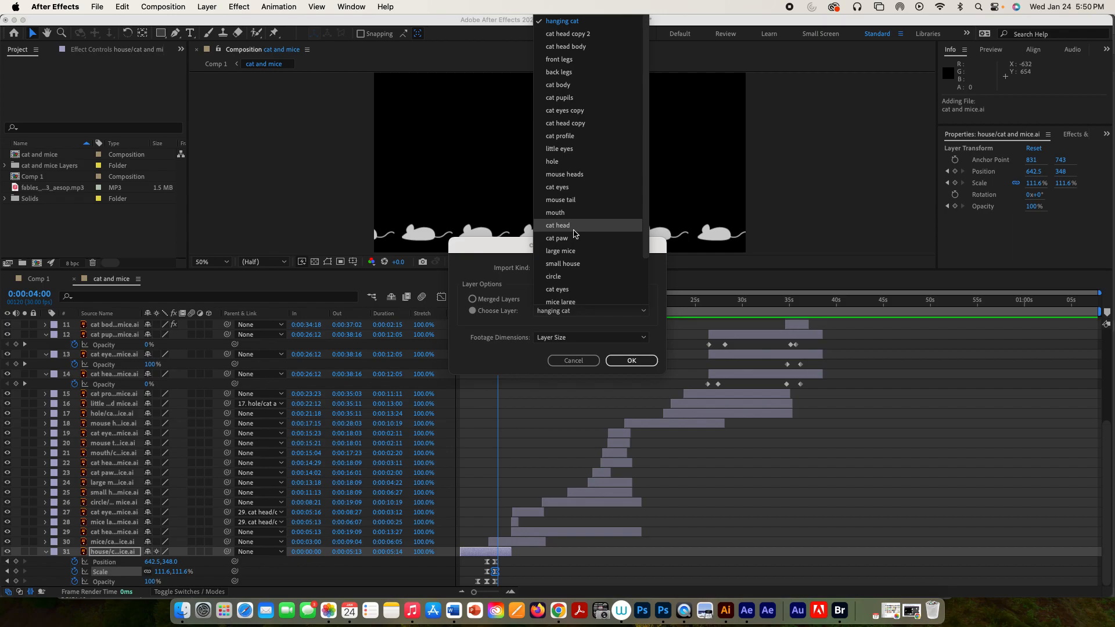
scroll(573, 233, "down", 5)
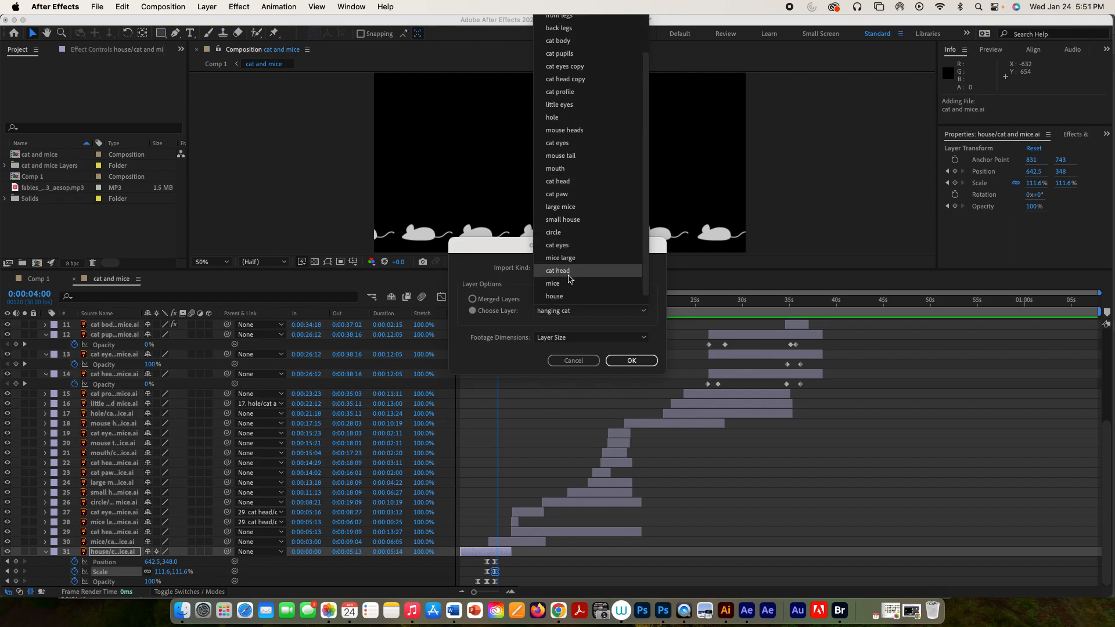
left_click(567, 300)
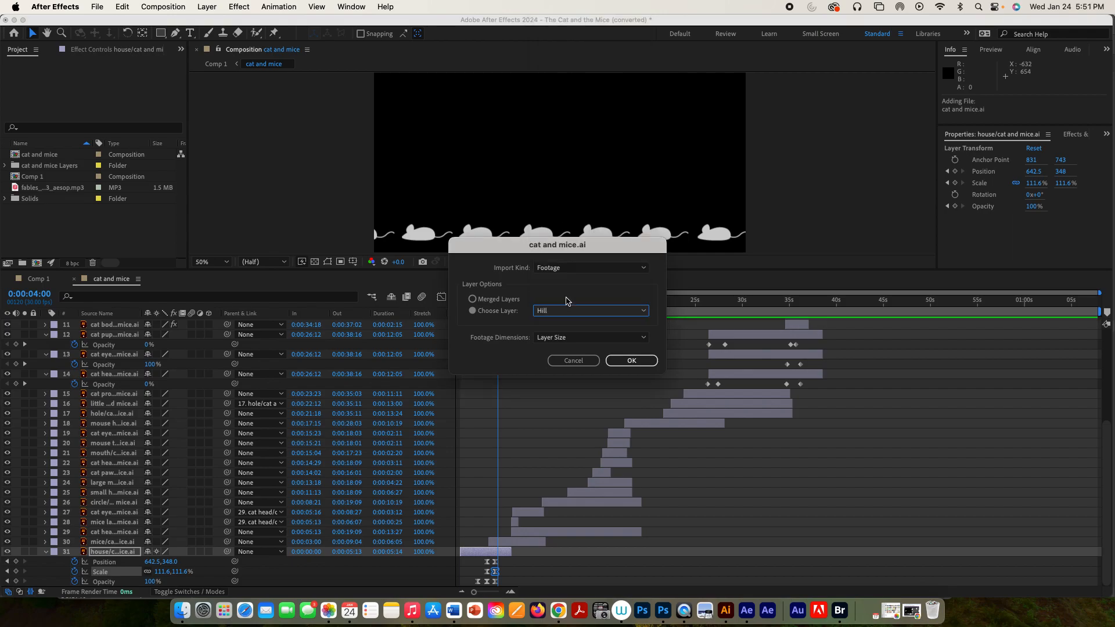
left_click(638, 361)
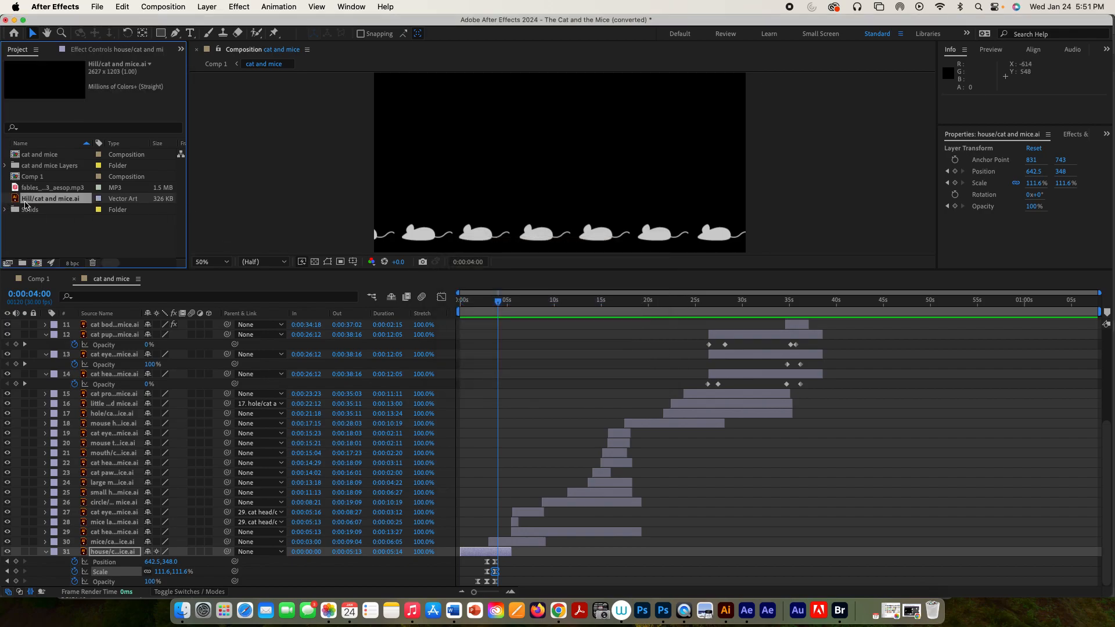
left_click_drag(39, 200, 39, 201)
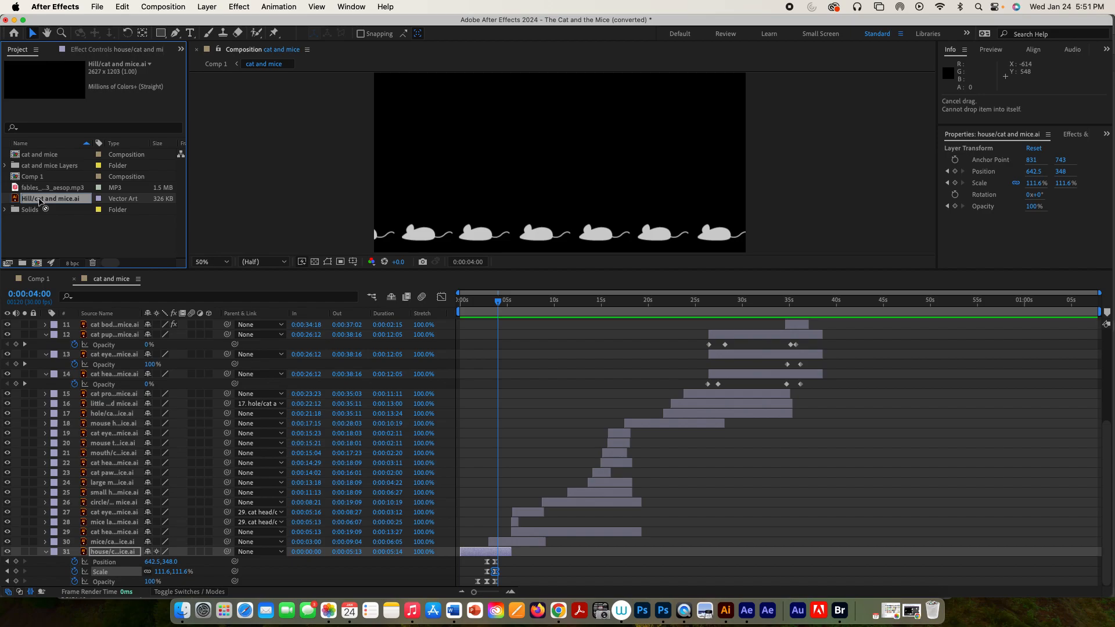
left_click_drag(39, 200, 131, 550)
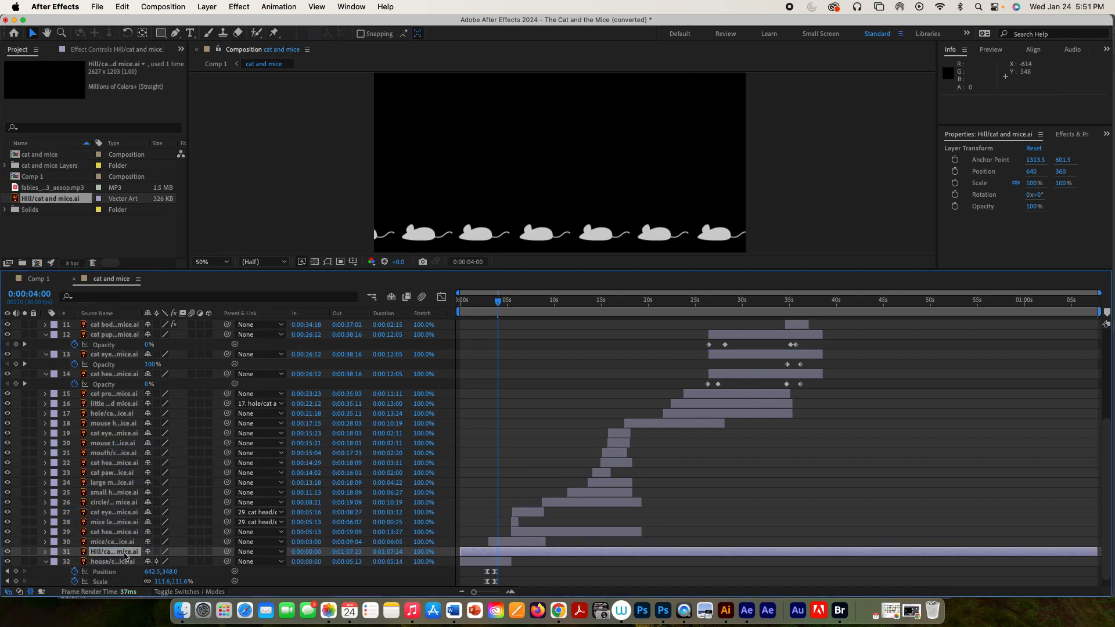
key("super+z")
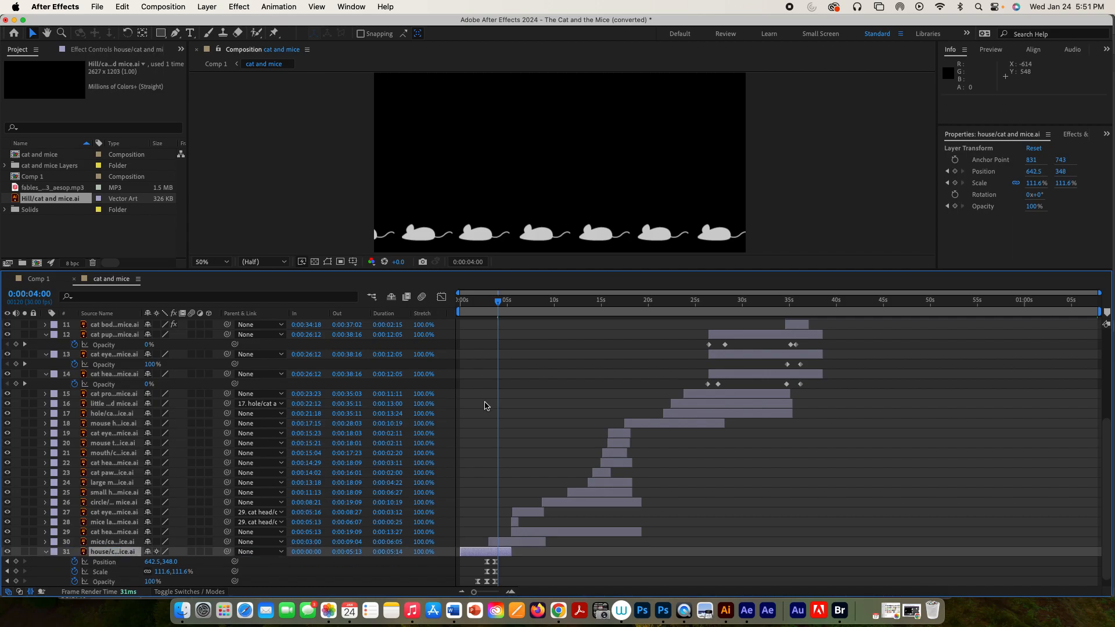
- Place the Hill footage directly beneath the house layer, starting at 0:00:00:00, and toggle its visibility to check it
left_click_drag(499, 302, 458, 302)
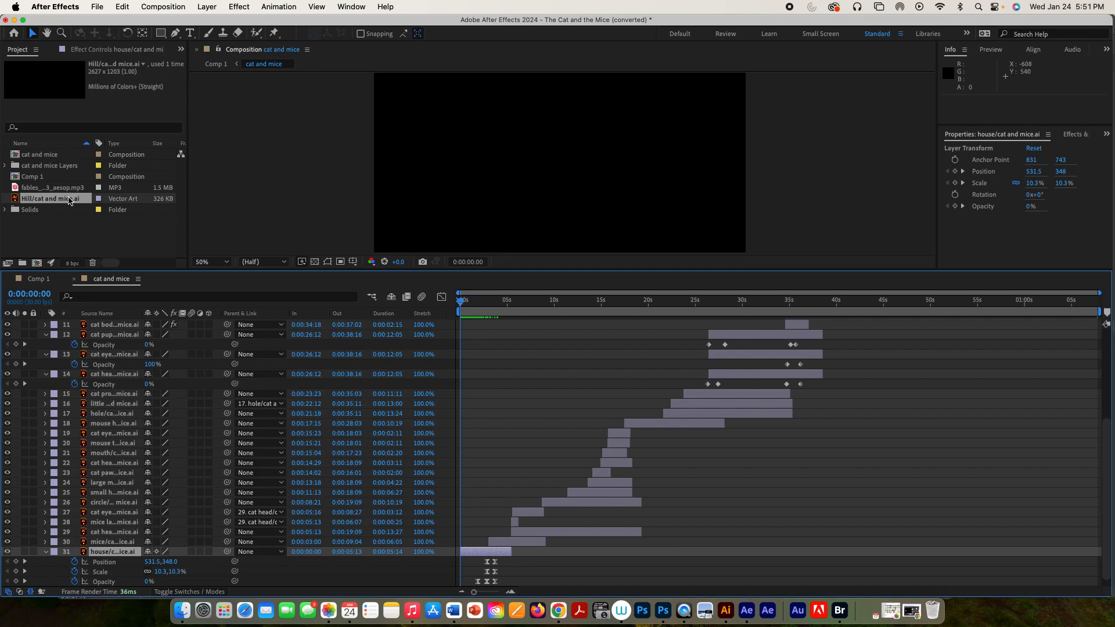
scroll(137, 503, "down", 1)
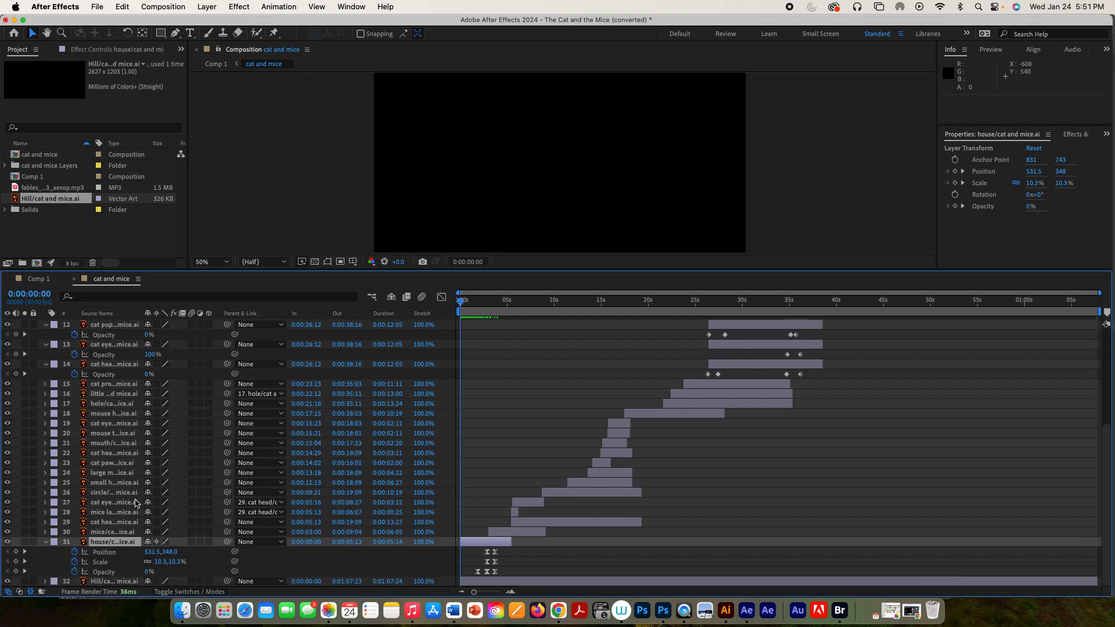
left_click(7, 582)
left_click(8, 582)
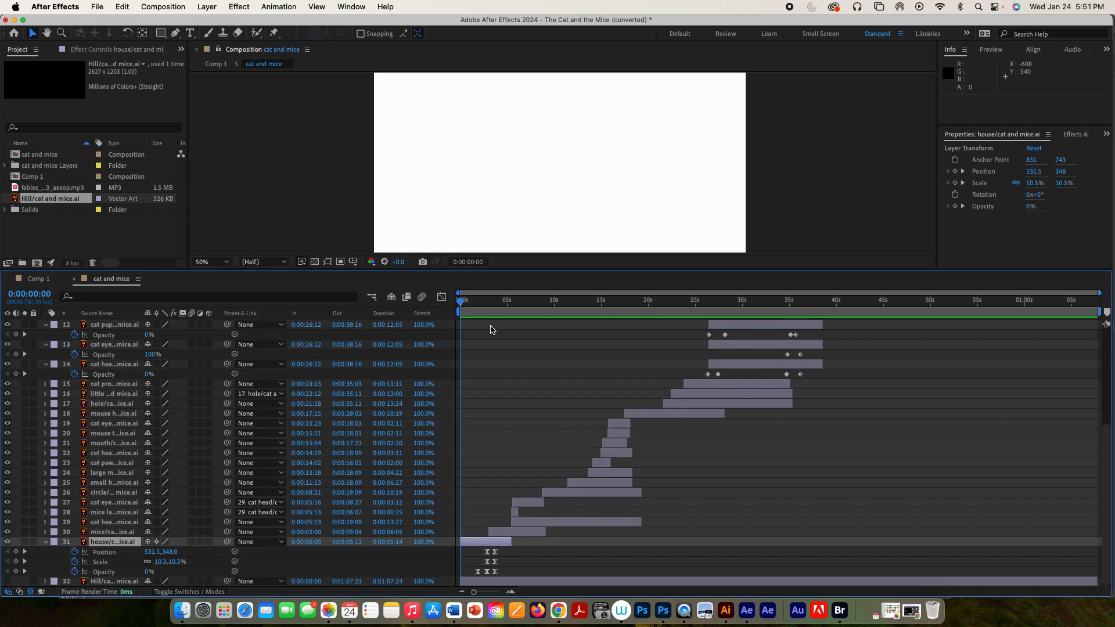
mouse_move(462, 301)
left_mouse_down()
mouse_move(476, 303)
mouse_move(465, 303)
left_mouse_up()
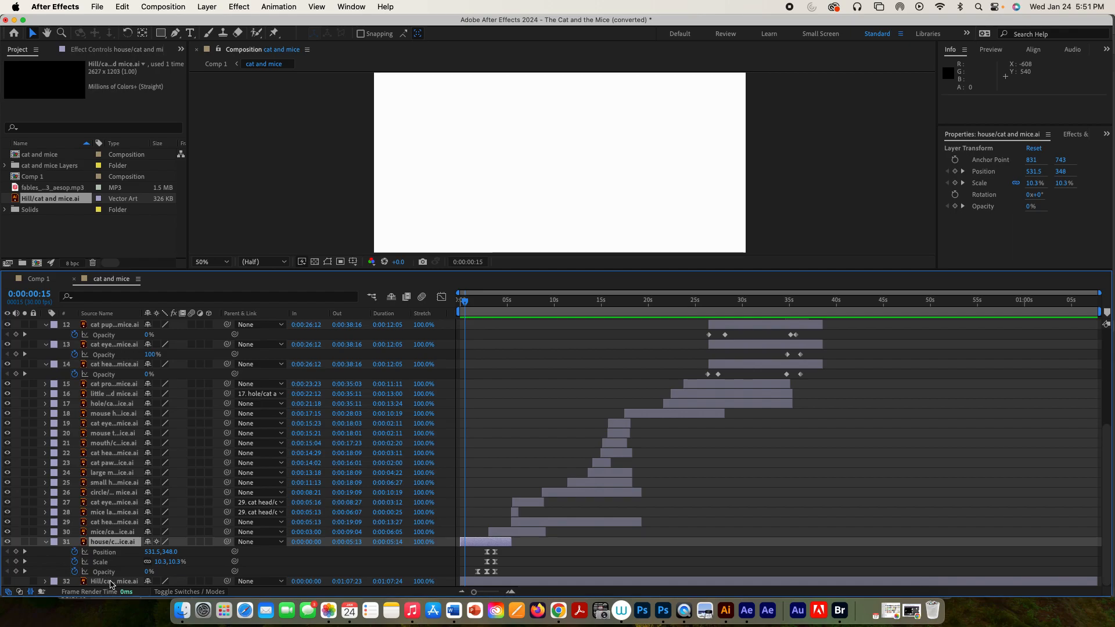
left_click(111, 581)
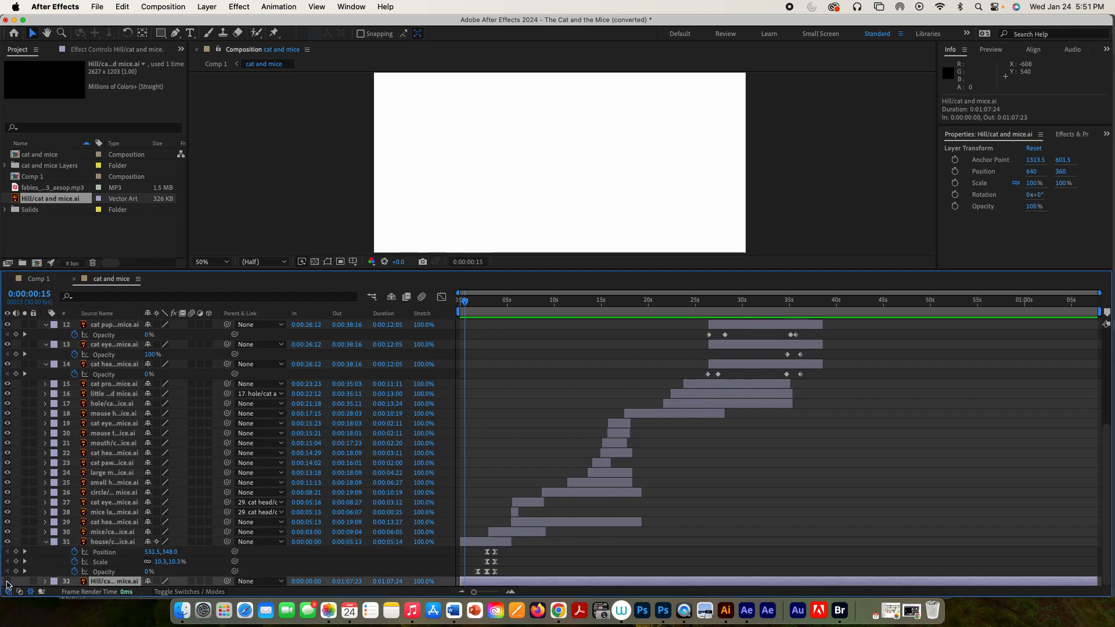
left_click(6, 582)
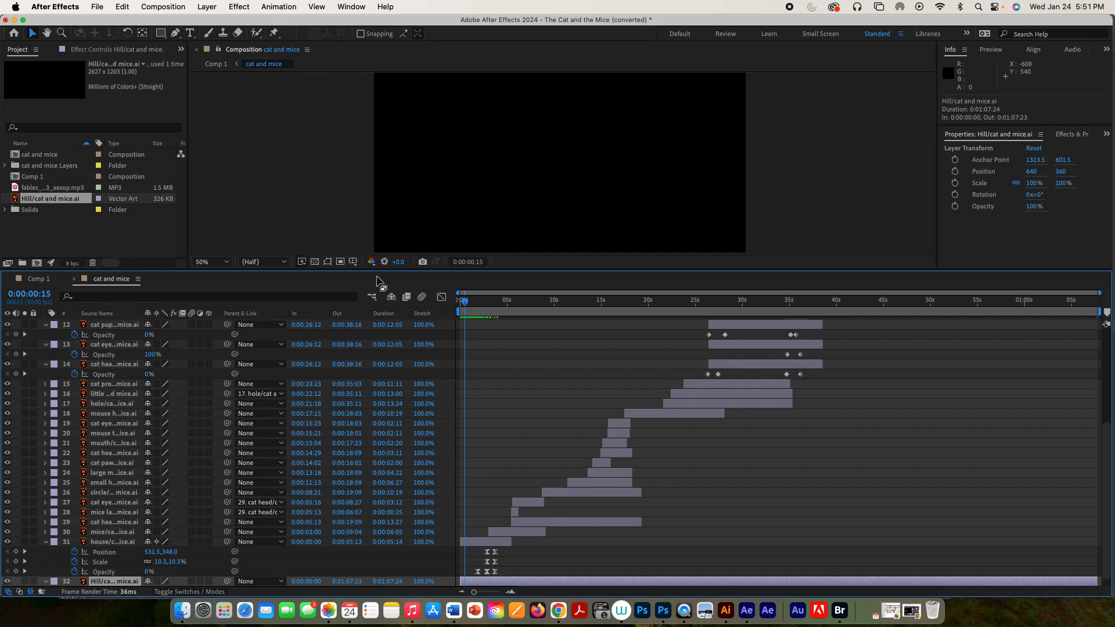
- Scale the Hill layer to 26% and move it under the house to position 556, 556, checking against the frame at 0:00:02:23
scroll(276, 385, "down", 1)
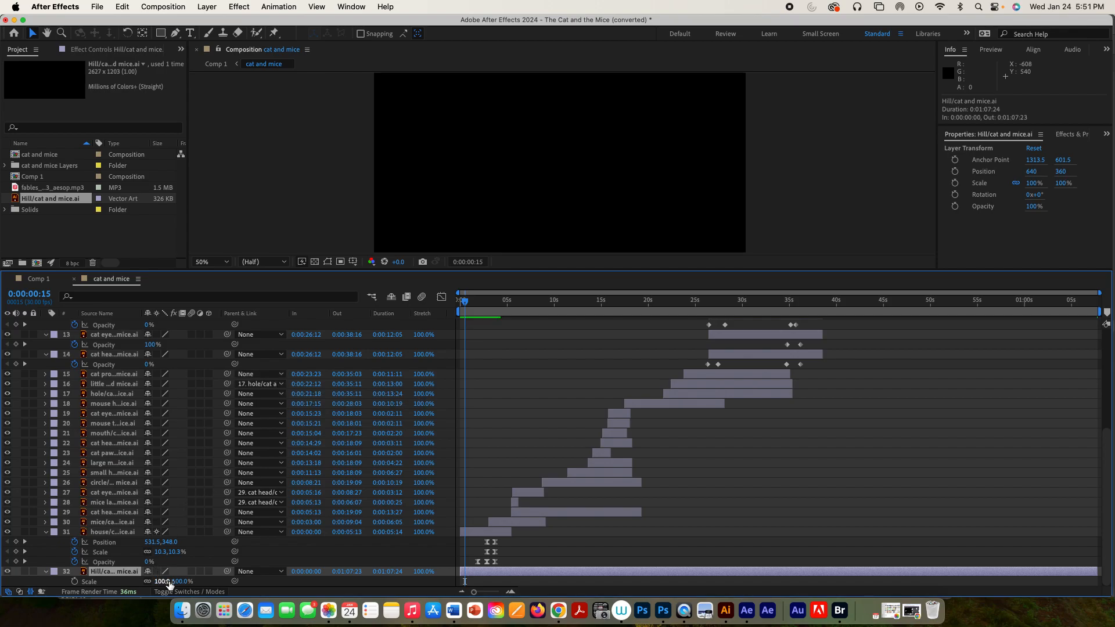
left_click_drag(177, 582, 136, 581)
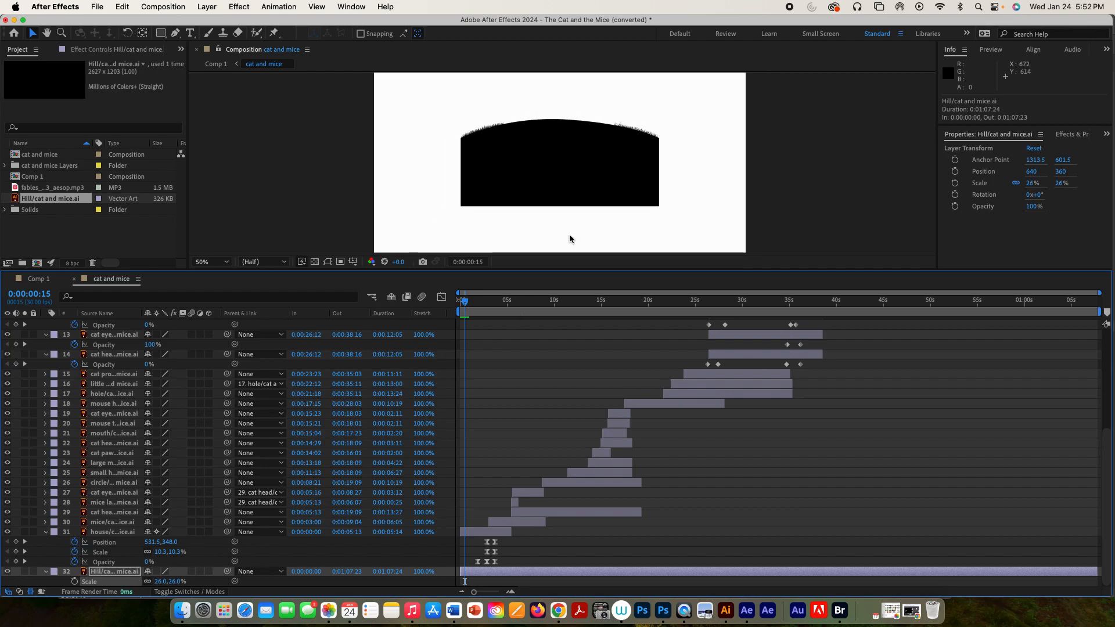
left_click_drag(559, 271, 559, 317)
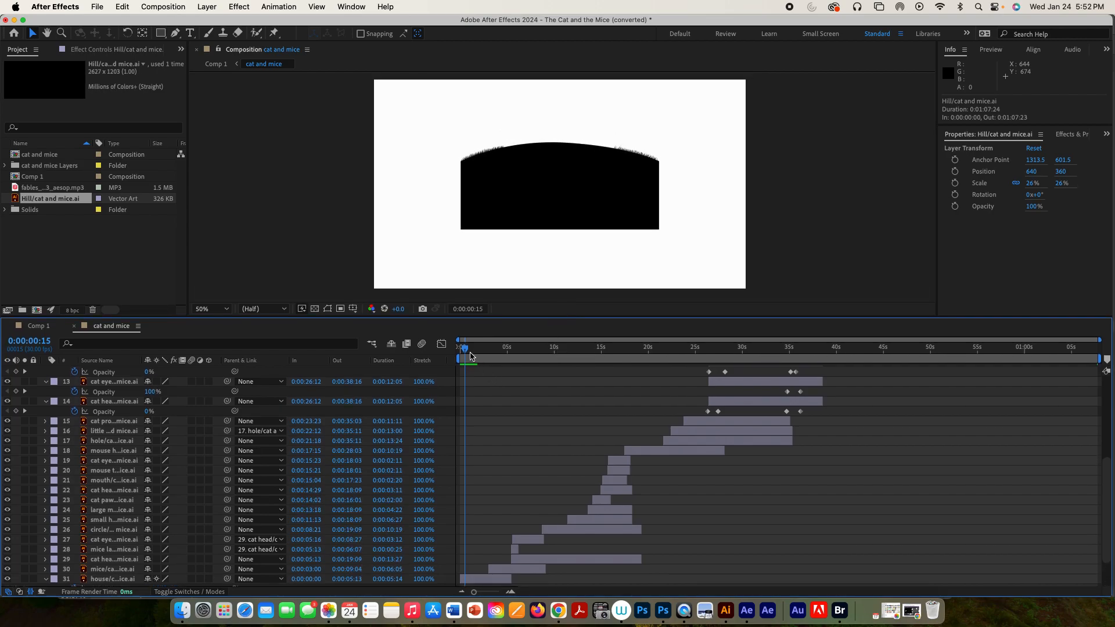
mouse_move(464, 349)
left_mouse_down()
mouse_move(494, 351)
mouse_move(485, 352)
left_mouse_up()
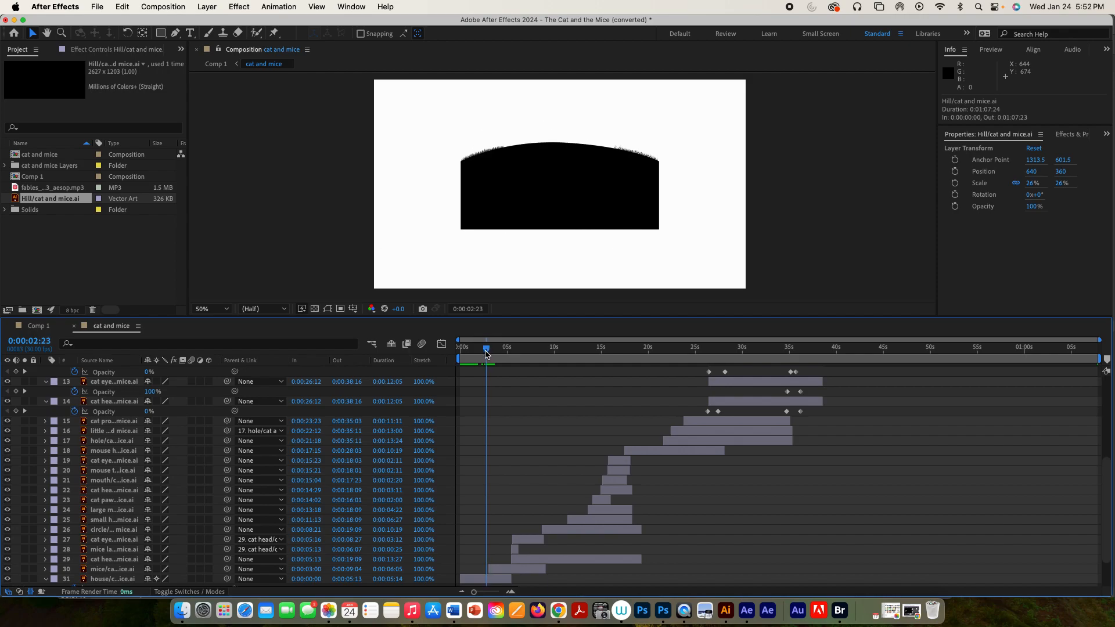
left_click_drag(545, 215, 519, 272)
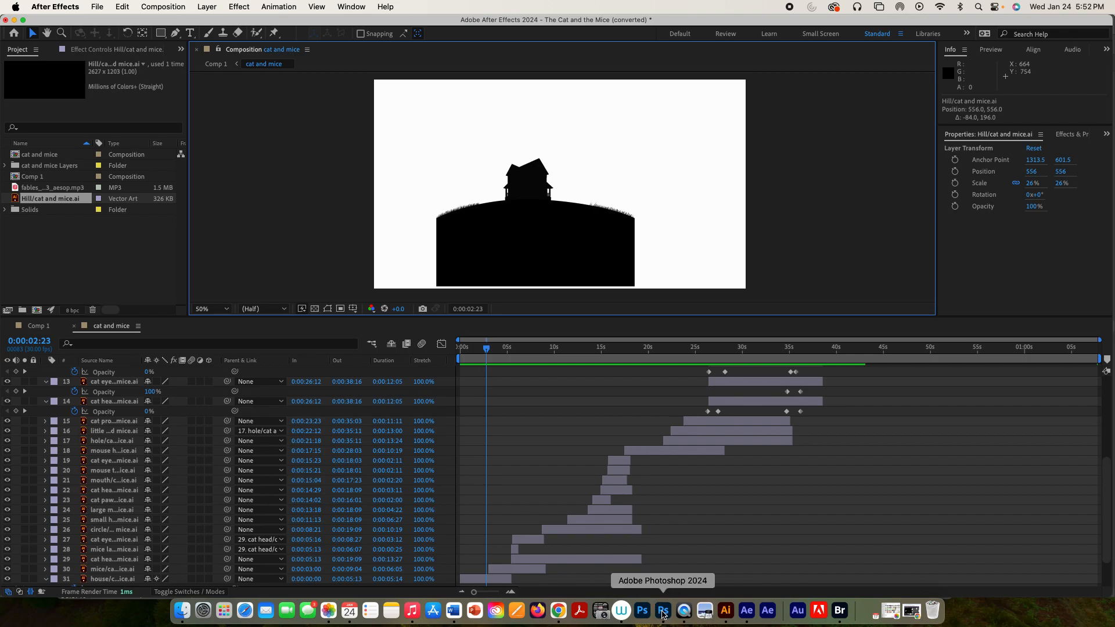
- Switch to Photoshop, examine the cloud artwork in clouds.psd, and minimize its document window
left_click(664, 611)
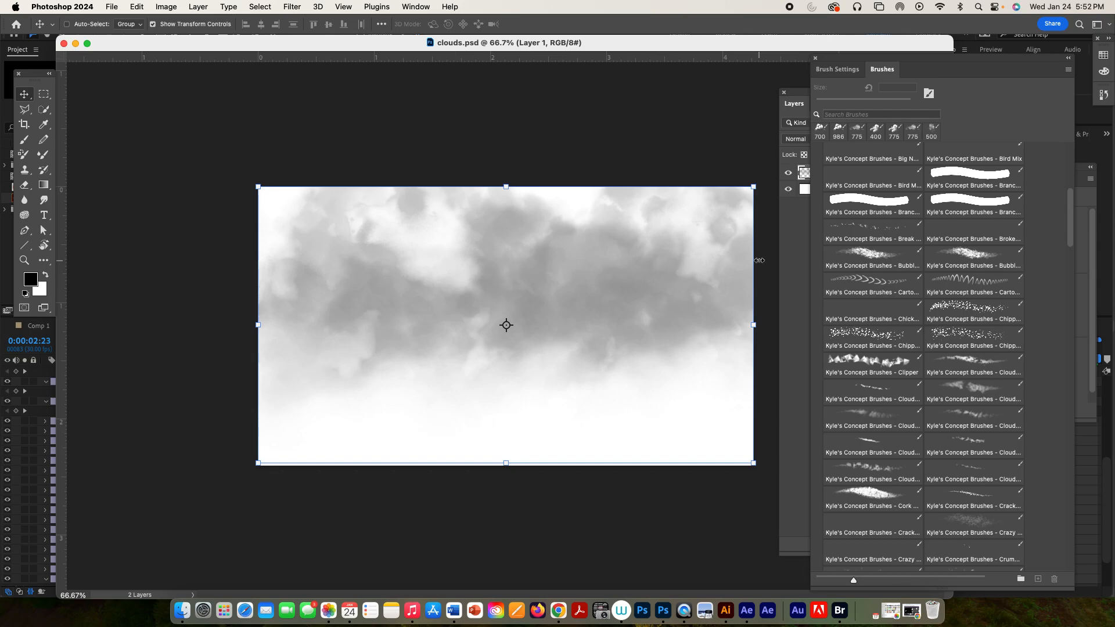
scroll(914, 242, "up", 5)
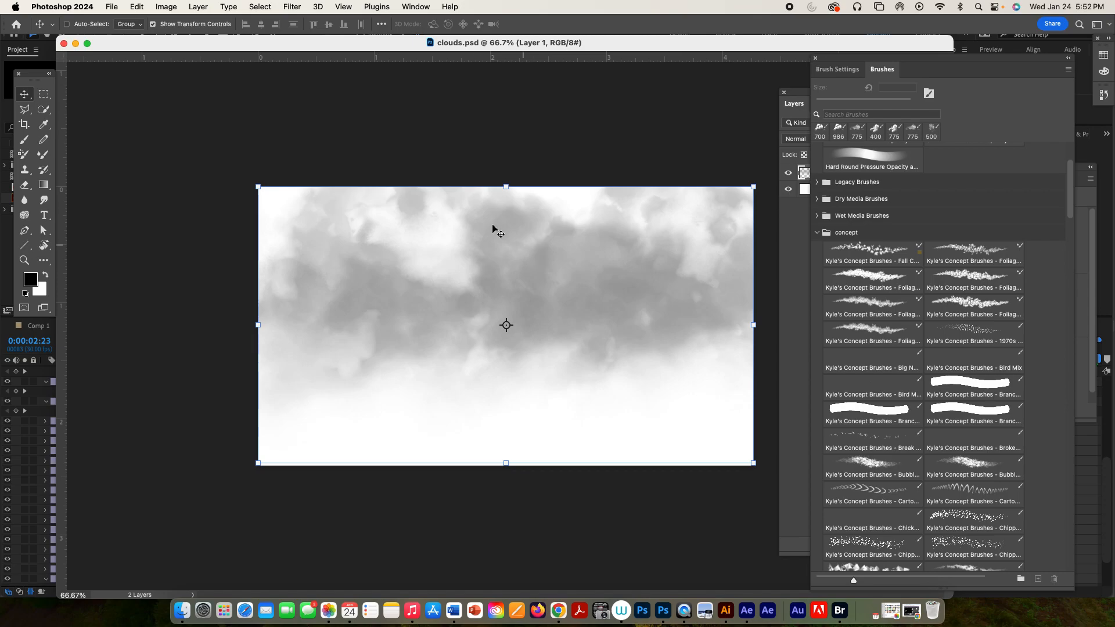
left_click(76, 43)
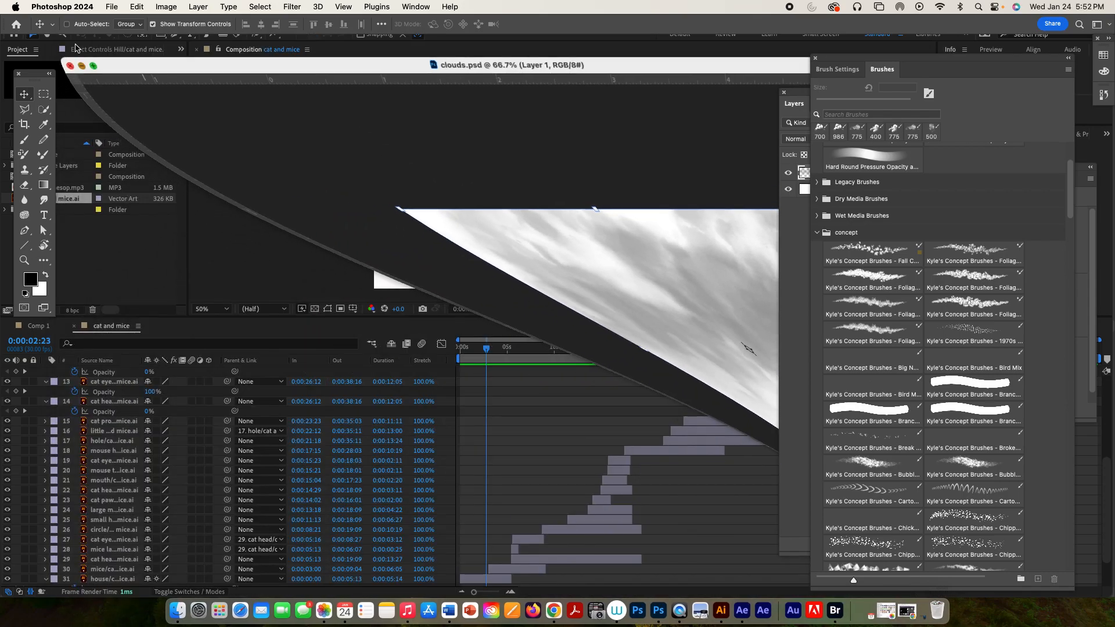
- In After Effects, import Layer 1 of clouds.psd as Document Size footage and add it to the composition directly above the house layer
left_click(145, 258)
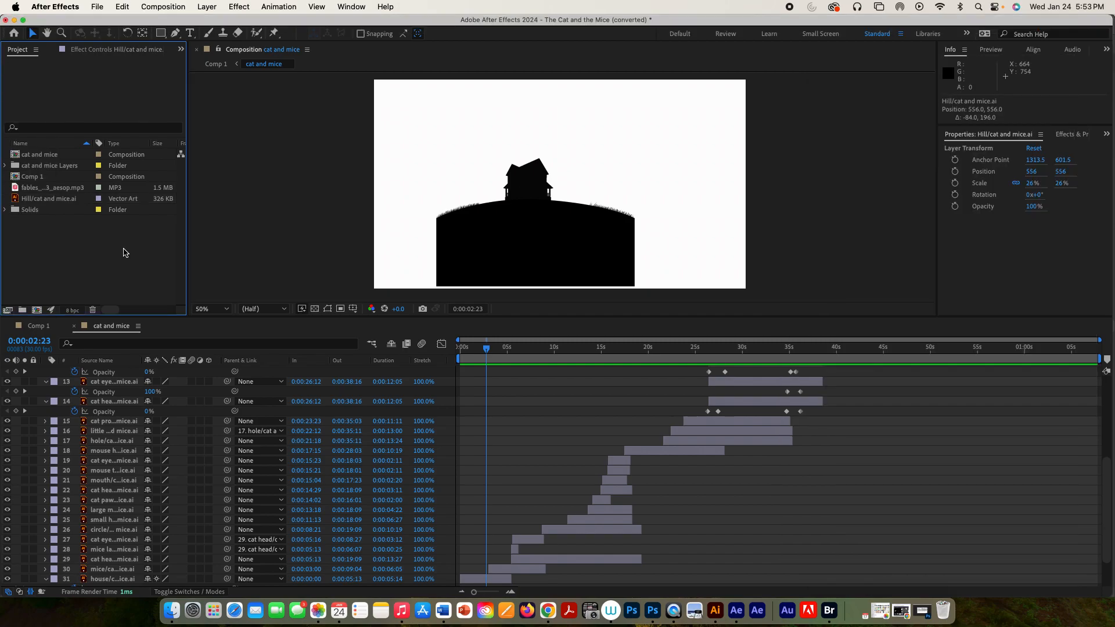
double_click(123, 252)
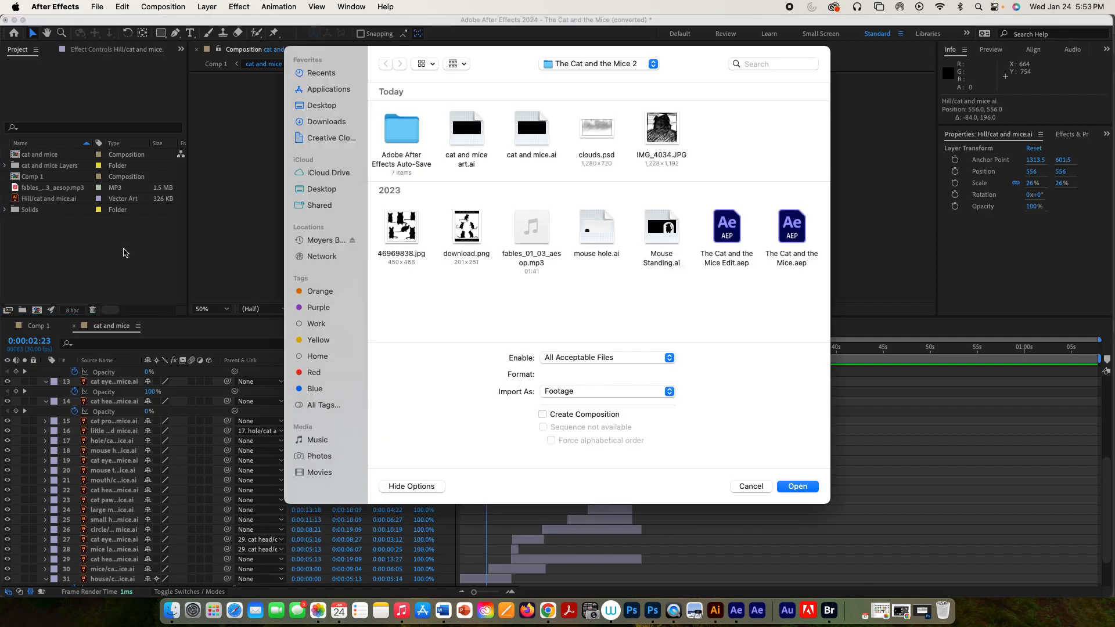
left_click(604, 132)
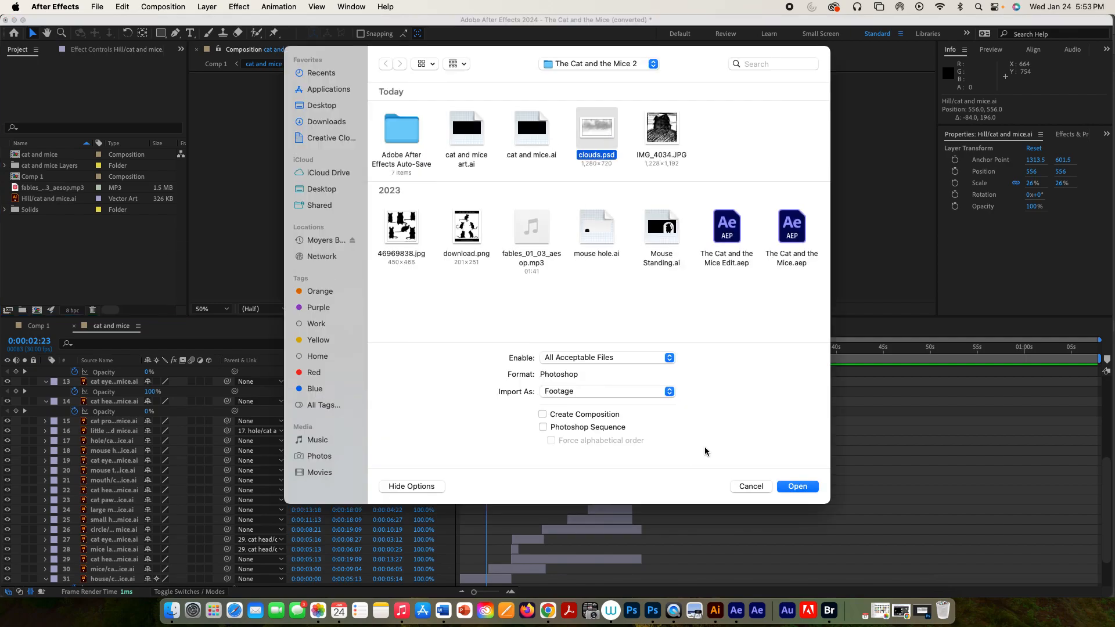
left_click(812, 492)
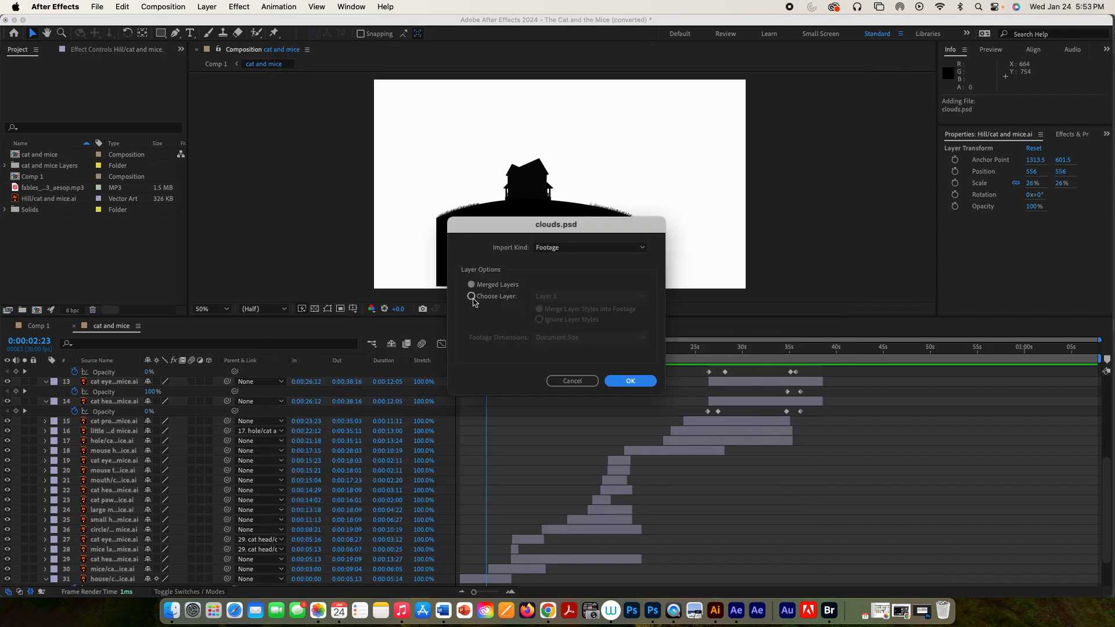
left_click(472, 296)
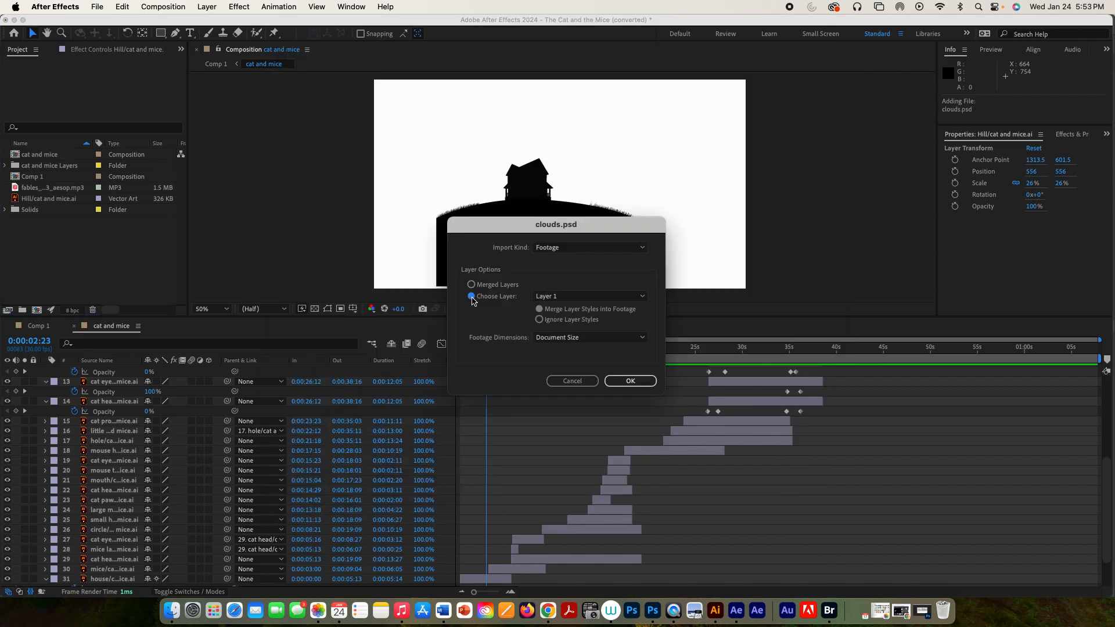
left_click(629, 382)
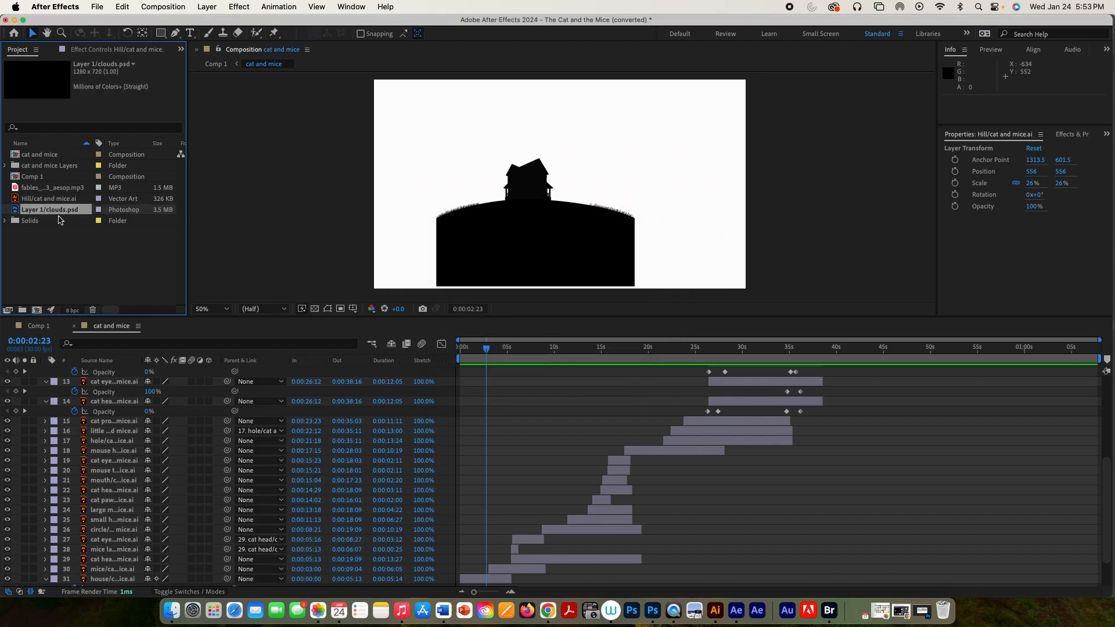
left_click_drag(42, 216, 114, 576)
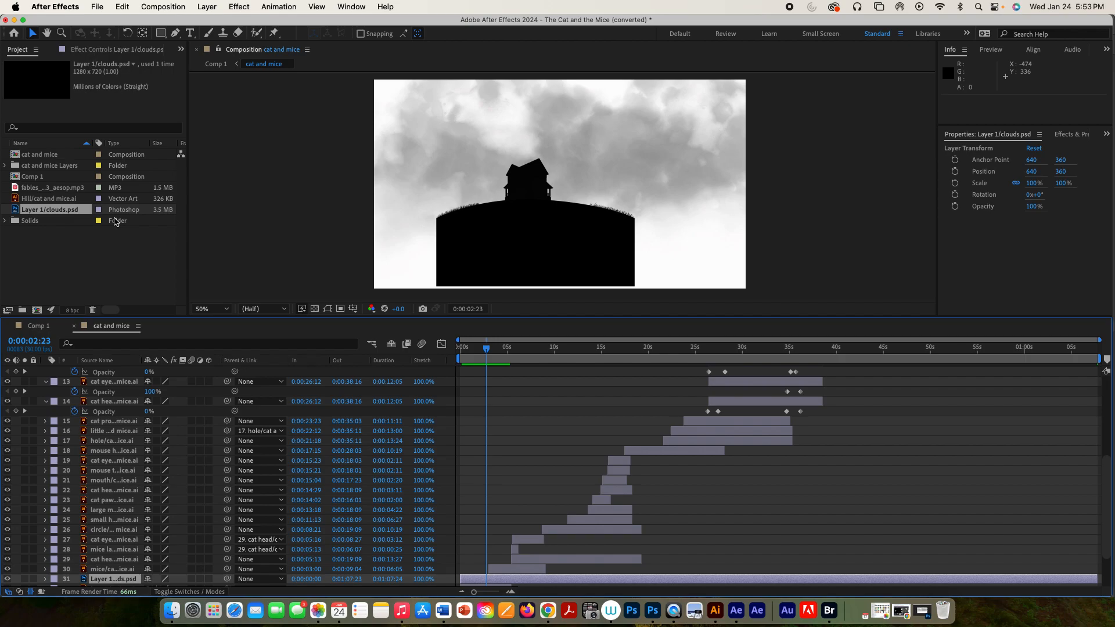
- Minimize the After Effects and Illustrator windows and bring the Finder folder The Cat and the Mice 2 to the front
left_click(14, 21)
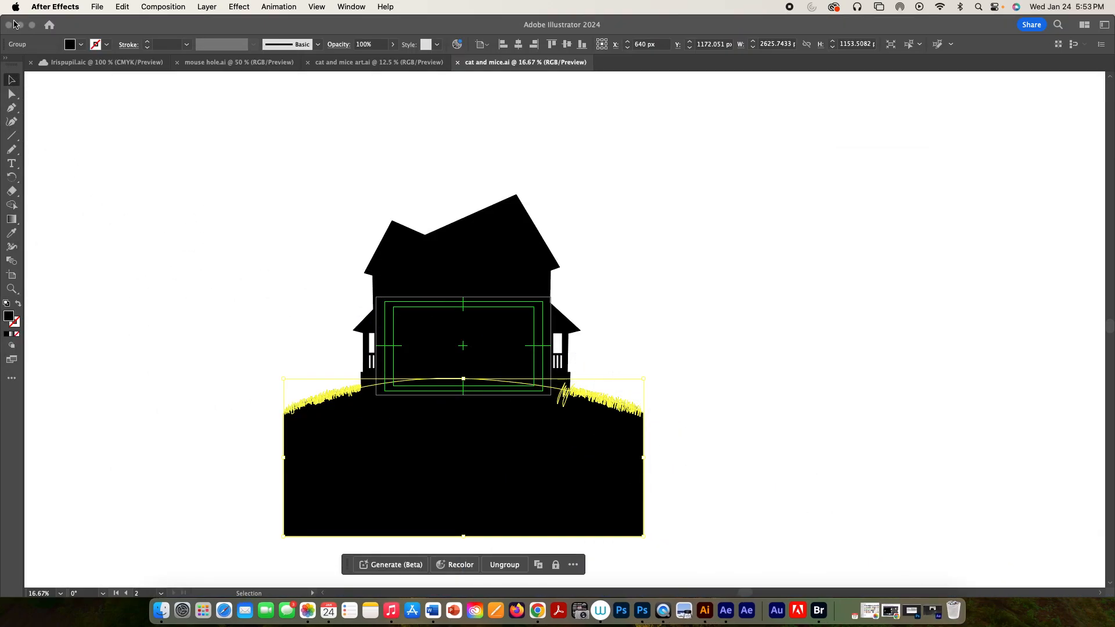
left_click(21, 26)
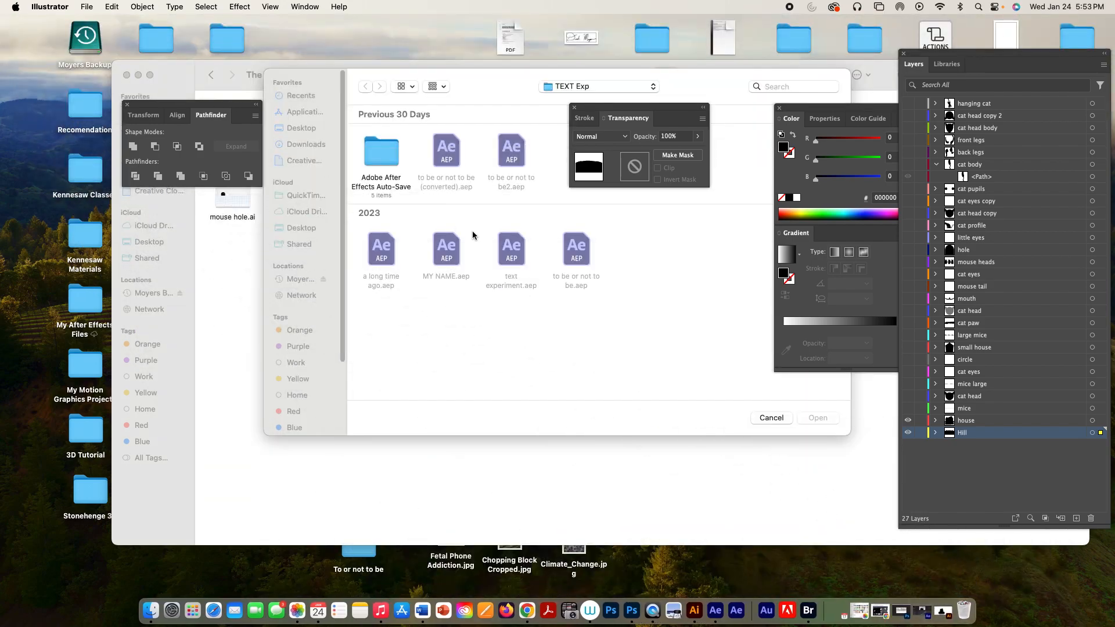
left_click(228, 244)
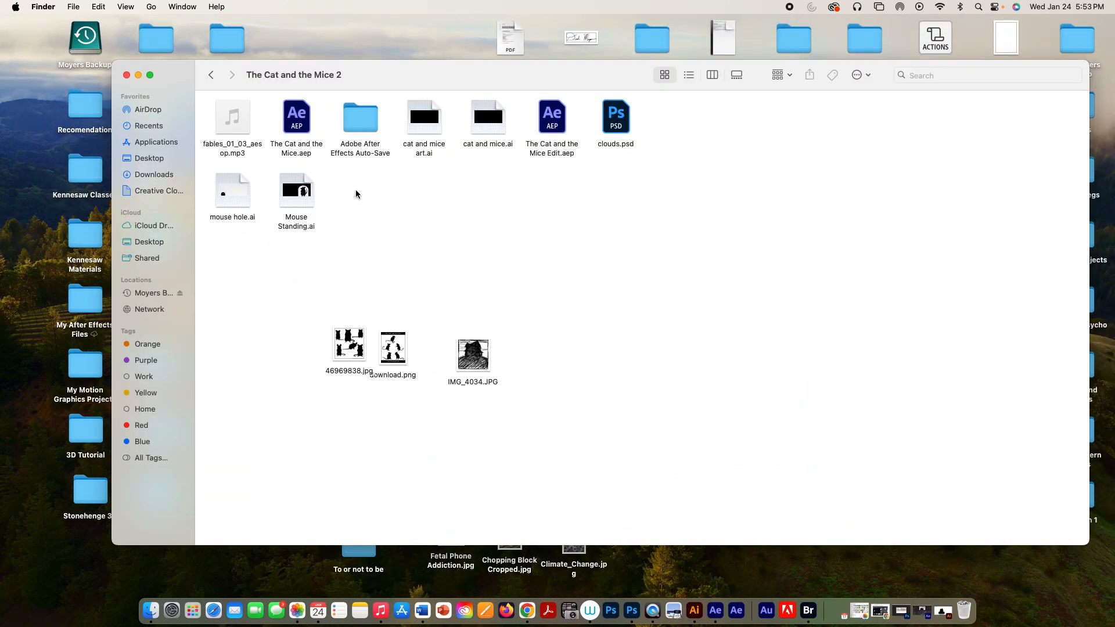